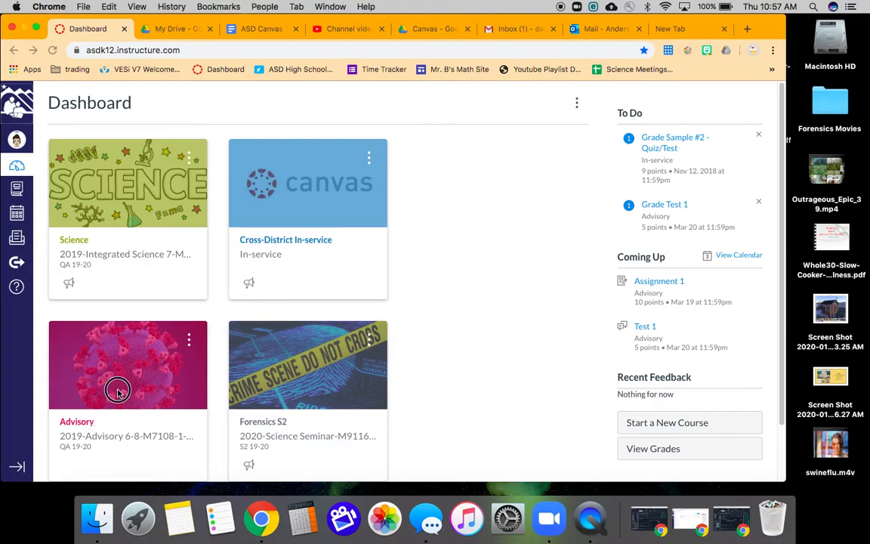
Open the Advisory course and view the item types that can be added to Module 1, without adding one
click(80, 423)
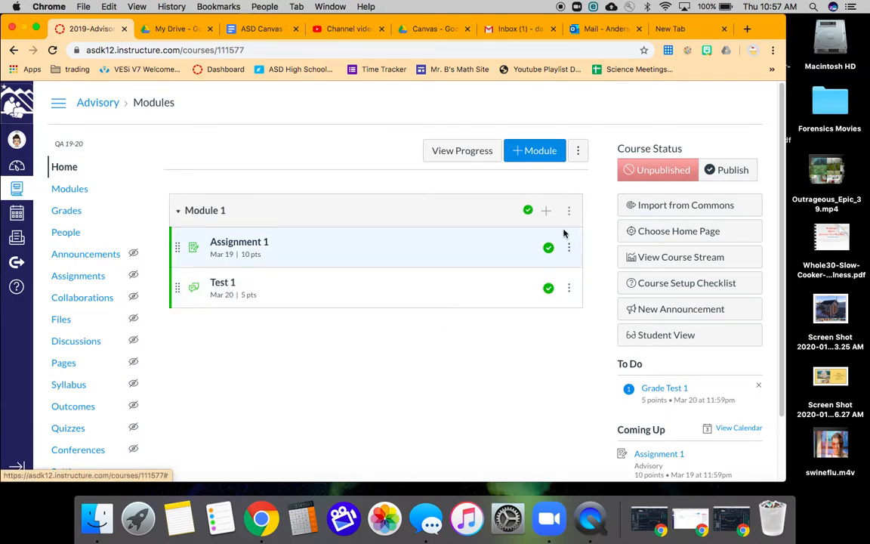
click(545, 211)
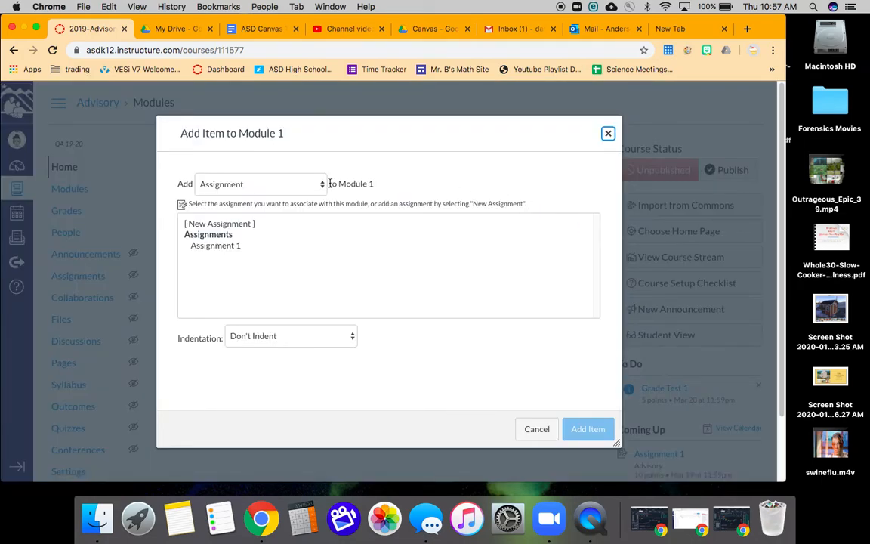
click(291, 183)
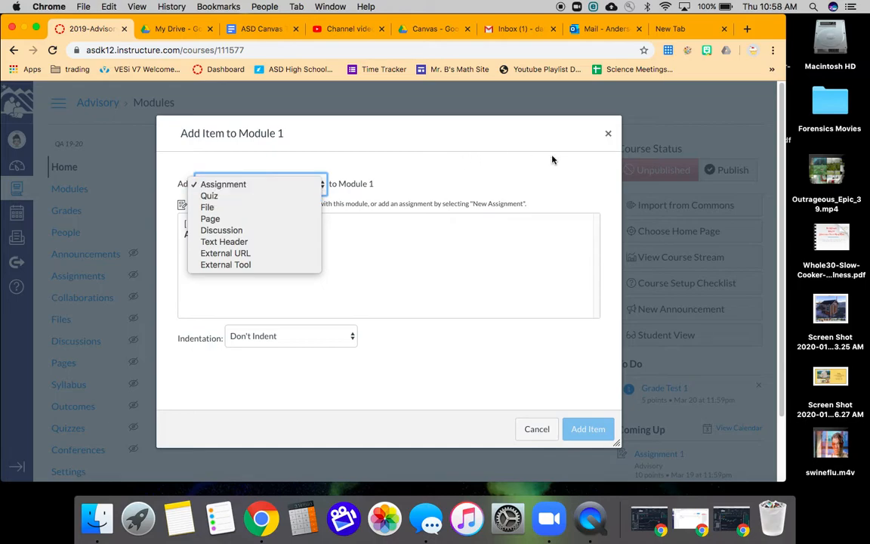
click(607, 136)
click(607, 135)
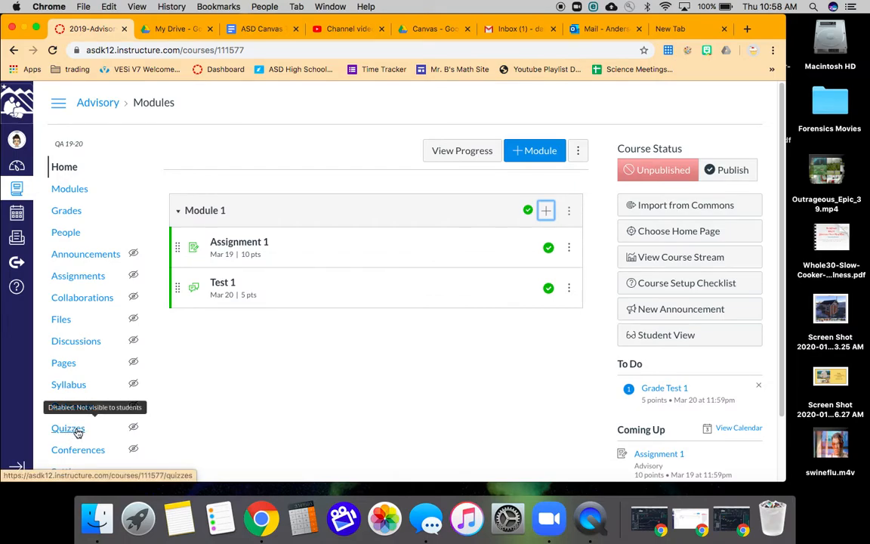
Create a new quiz in the Advisory course using the New Quizzes engine
click(78, 432)
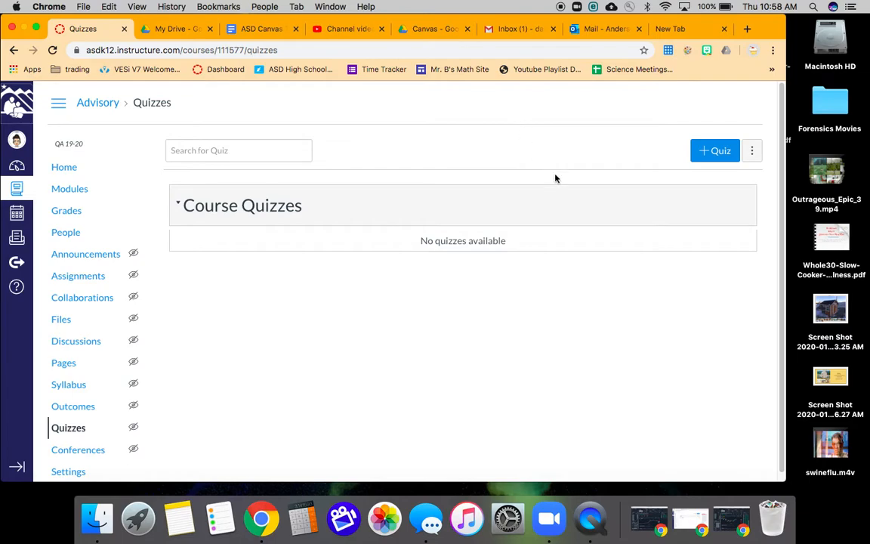
click(716, 149)
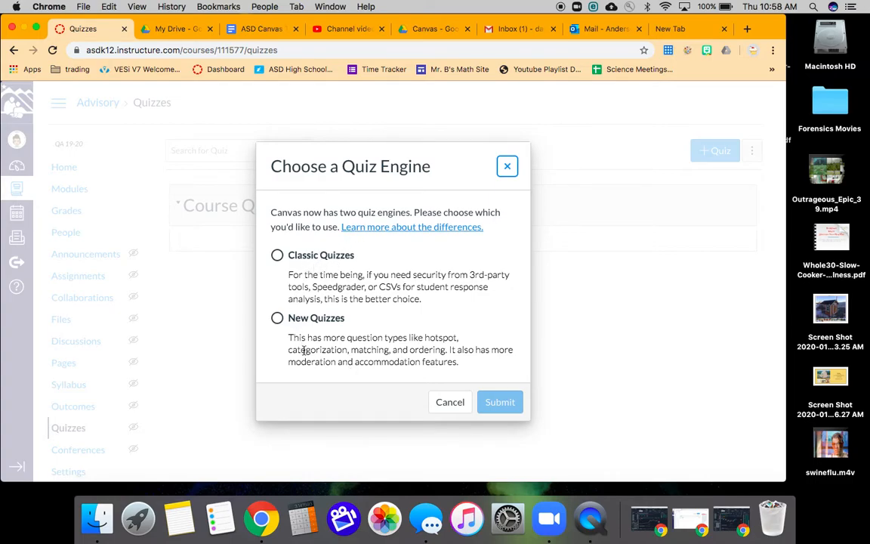
click(277, 318)
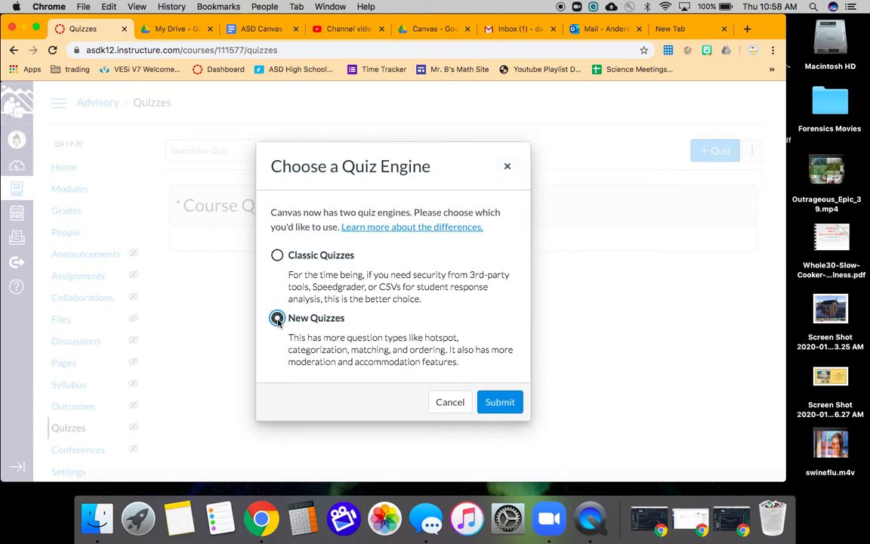
click(496, 404)
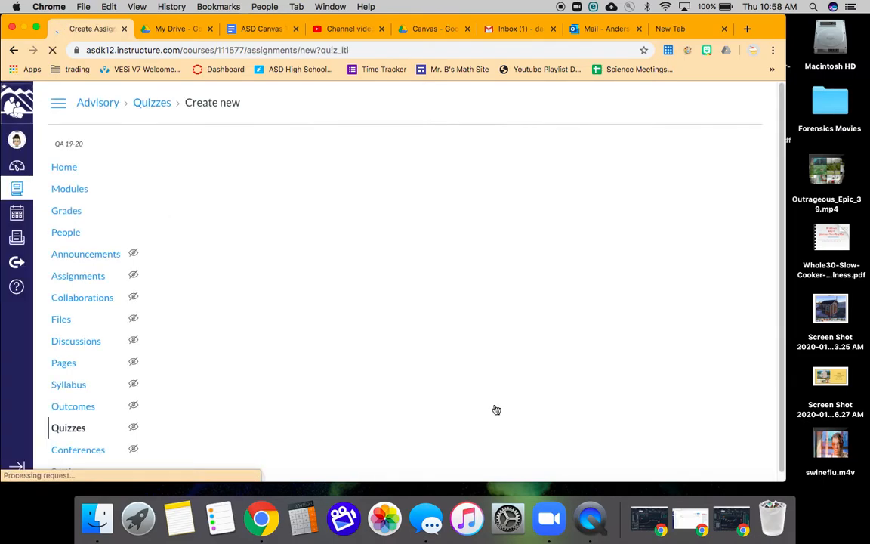
Name the quiz "Quiz 1" and set its points to 10
click(396, 192)
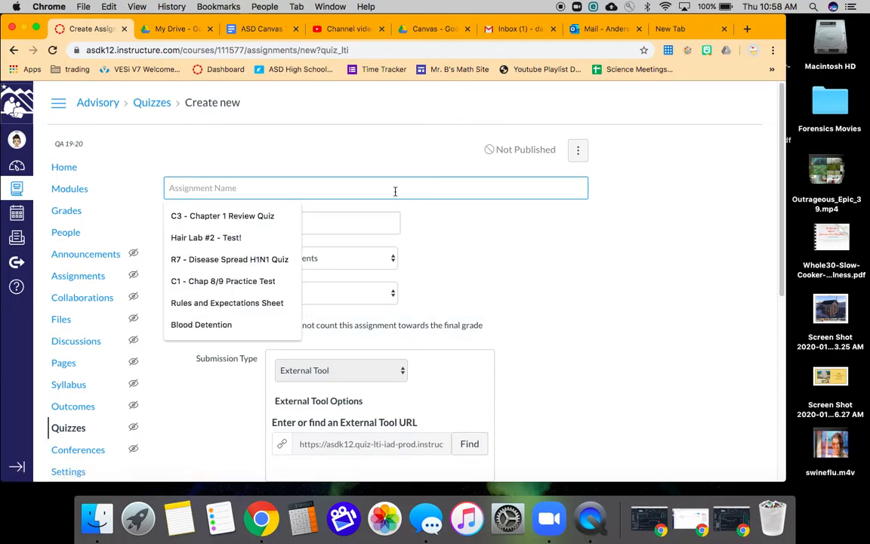
text(Quiz 1)
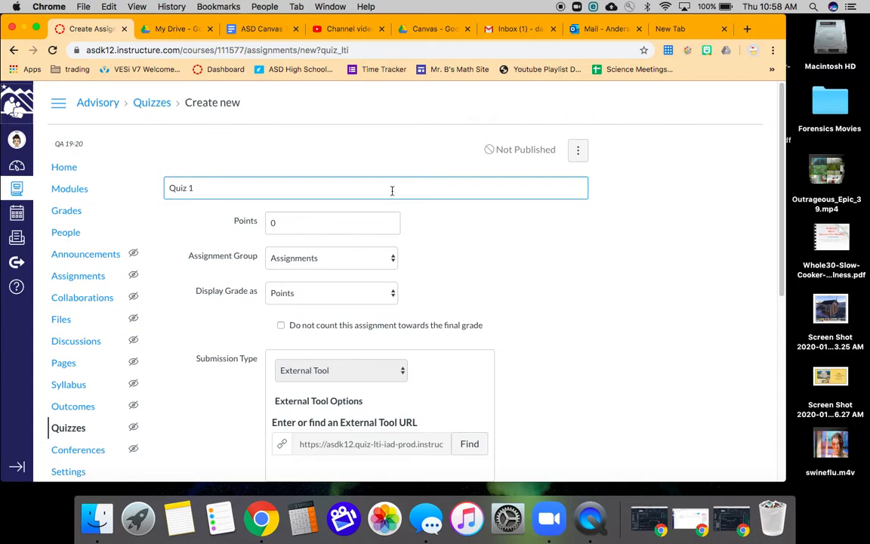
click(268, 223)
text(1)
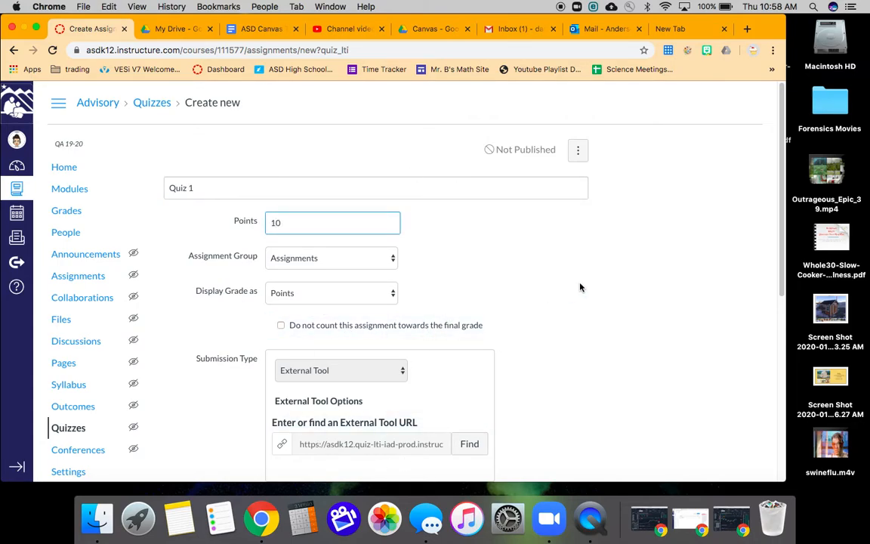
scroll(579, 287, down, 1)
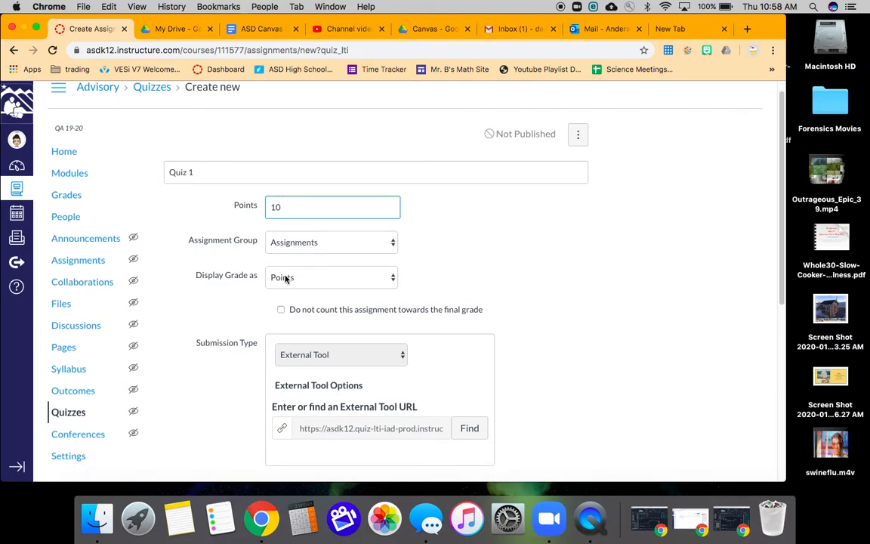
scroll(528, 355, down, 3)
scroll(531, 356, down, 2)
scroll(530, 356, up, 1)
click(285, 173)
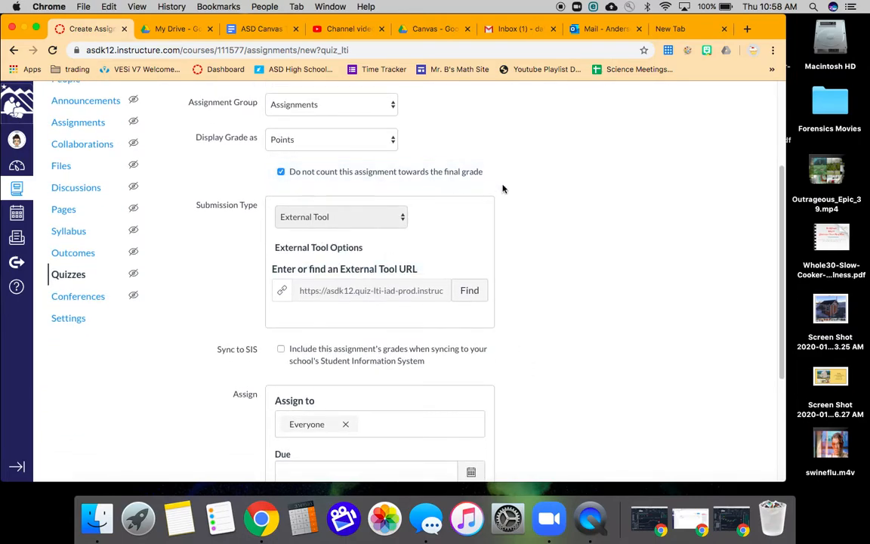
click(280, 172)
Save the quiz with its grades included in the SIS sync and a due date of Mar 20 11:59pm
scroll(571, 351, down, 2)
click(280, 187)
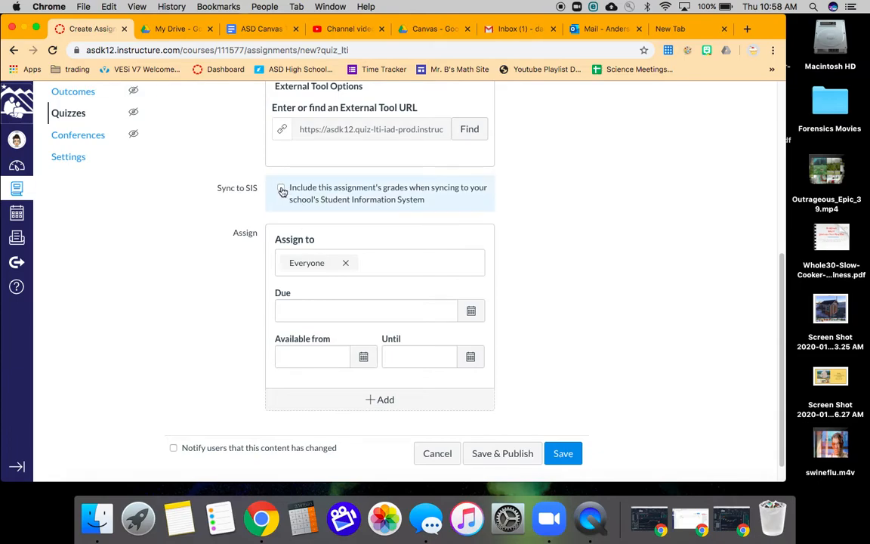
click(471, 312)
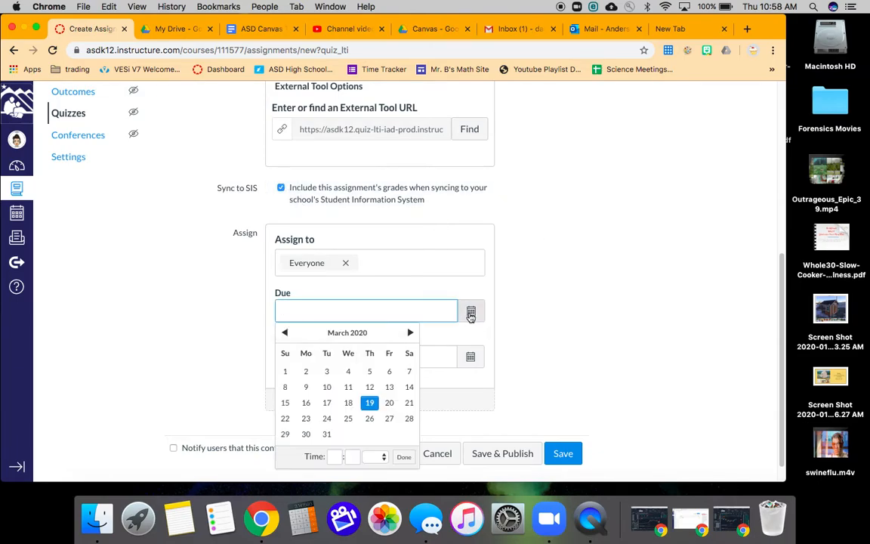
click(389, 403)
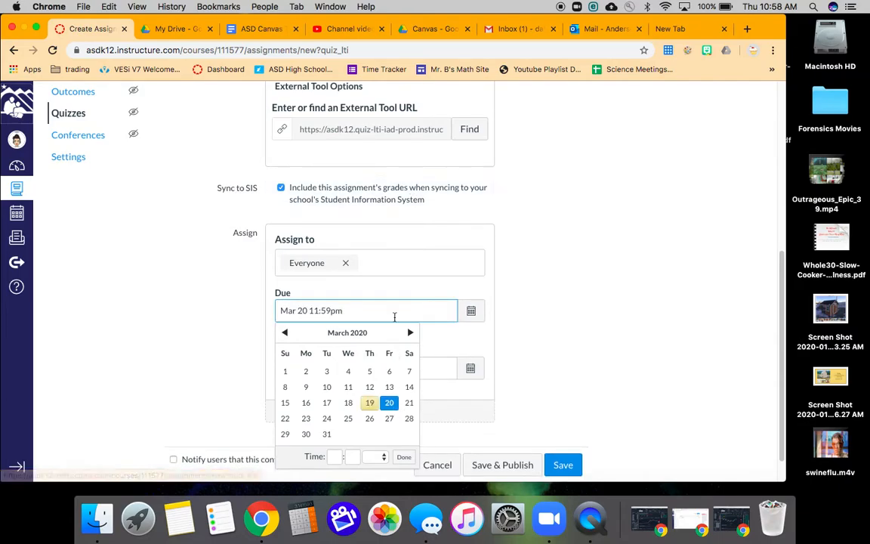
click(550, 357)
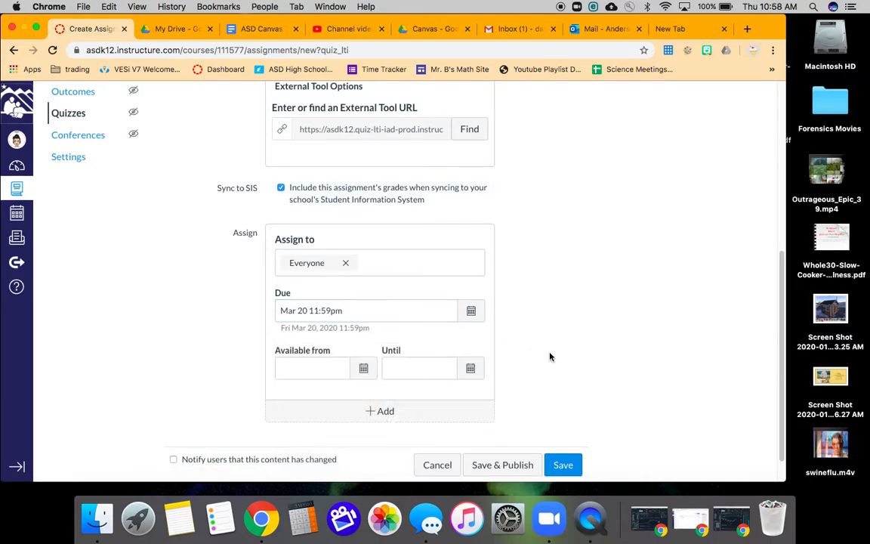
scroll(550, 356, down, 1)
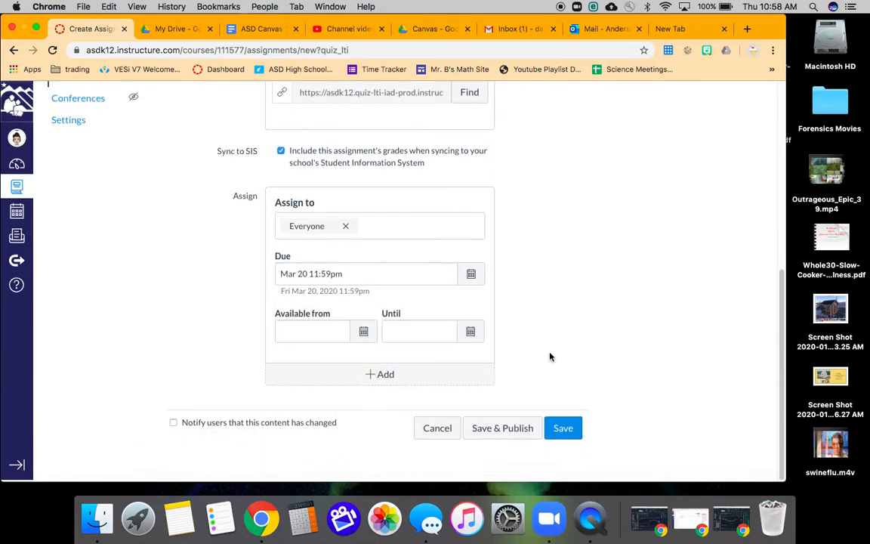
click(563, 431)
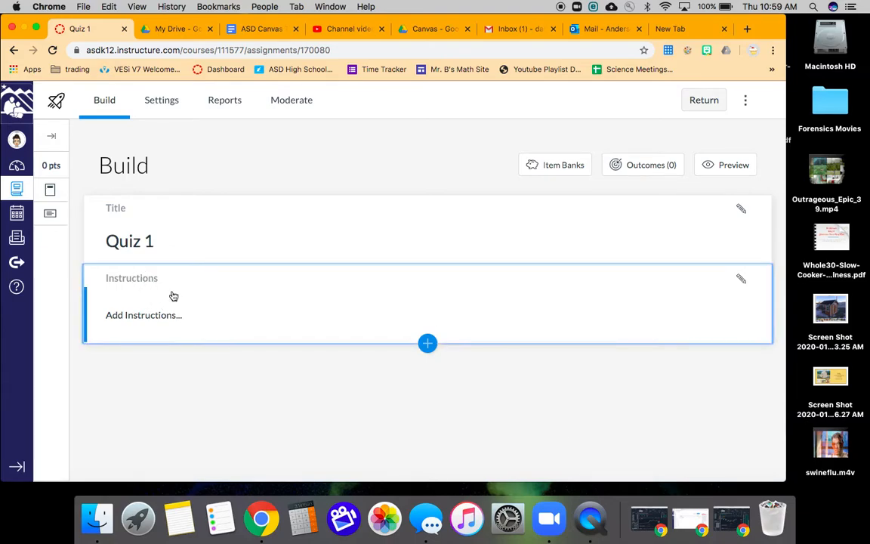
Add the quiz instructions "Directions go up here."
click(143, 315)
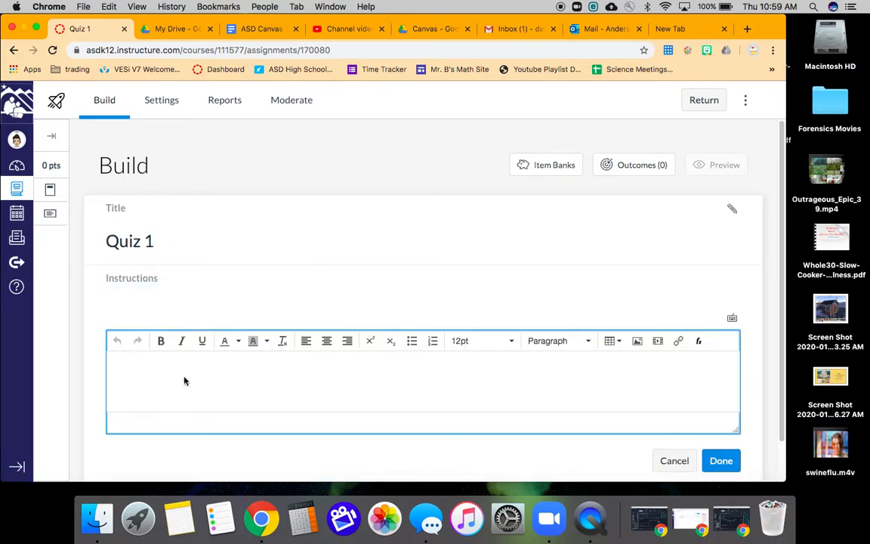
text(Directions )
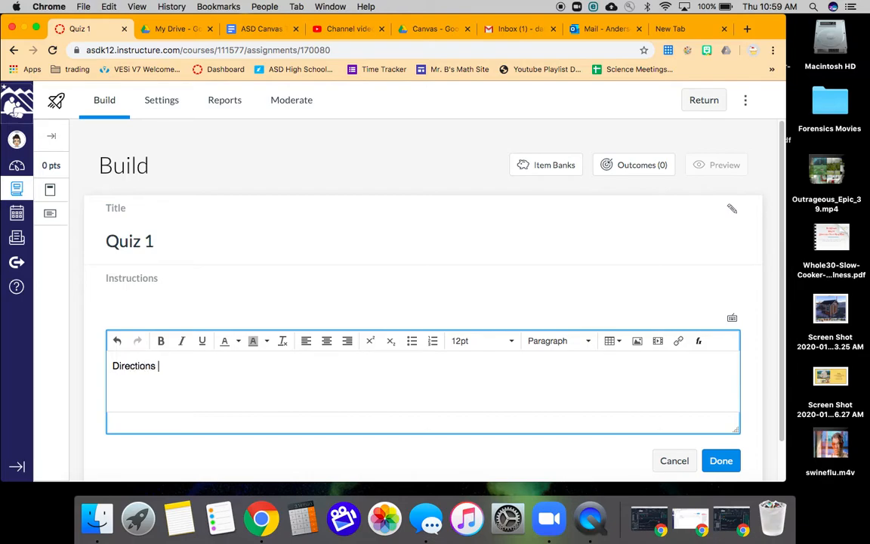
text(go up here.)
scroll(762, 392, down, 1)
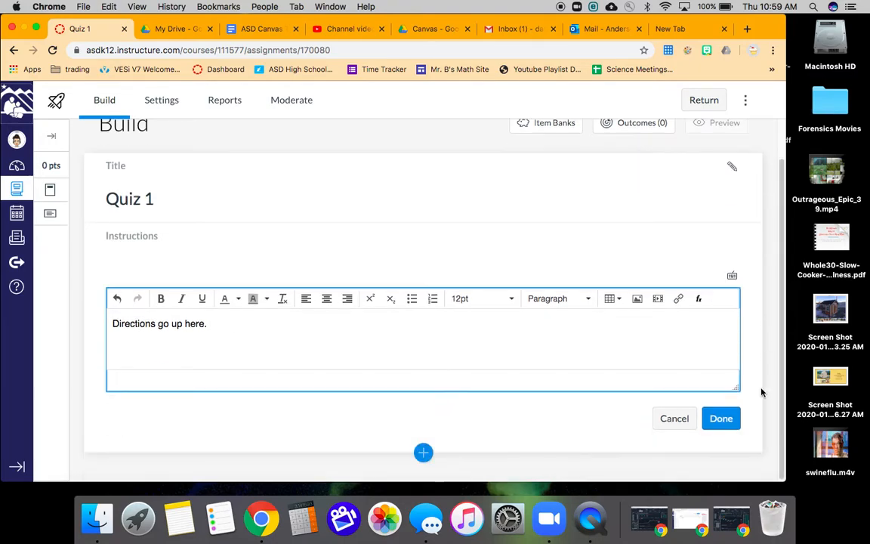
click(721, 418)
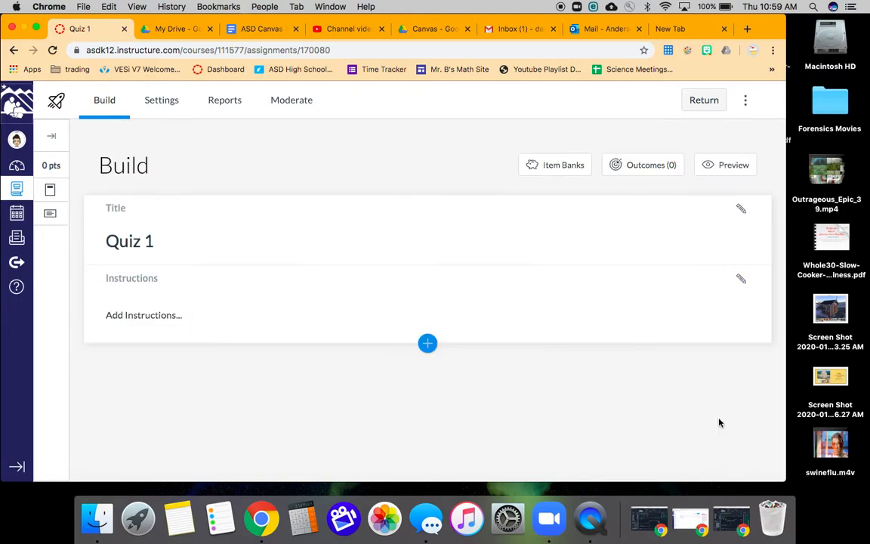
Add a Matching question titled "Match the vocabulary with the definition."
click(427, 344)
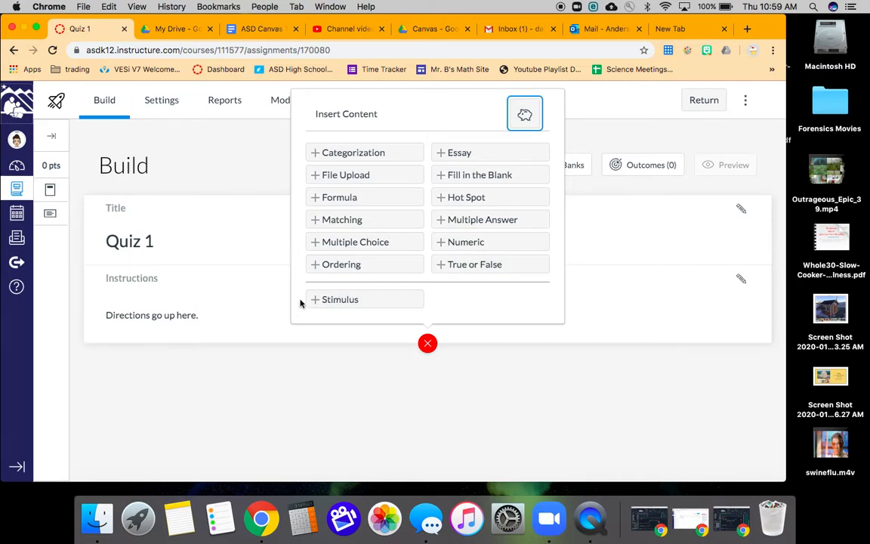
click(345, 226)
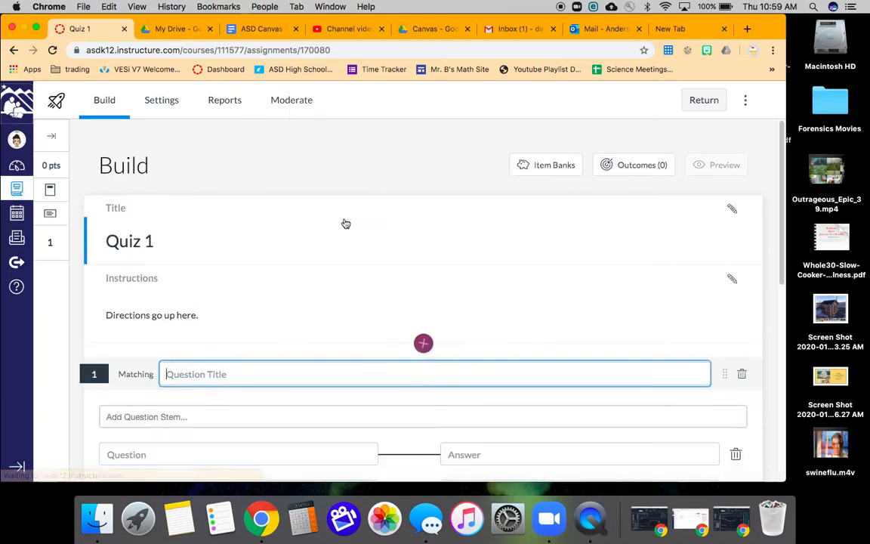
scroll(555, 263, down, 3)
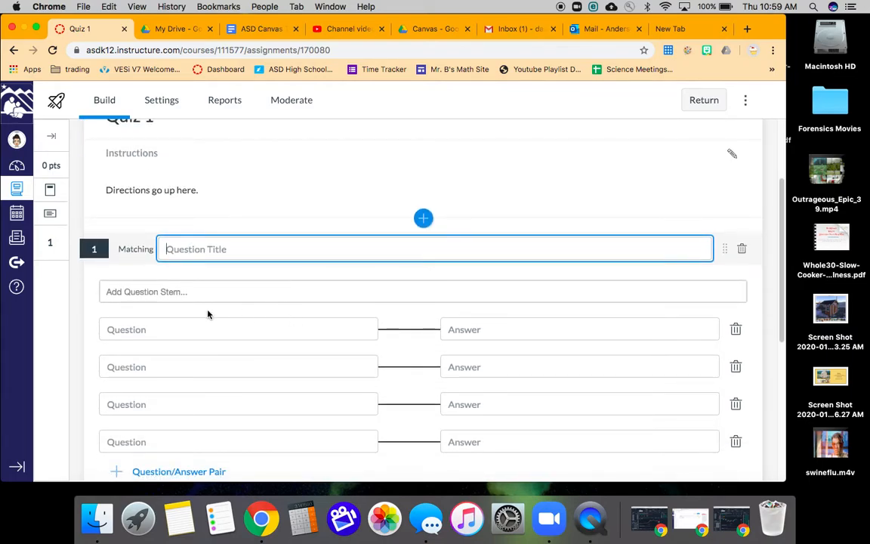
text(MAtch)
text(t)
text(ch the vocaula)
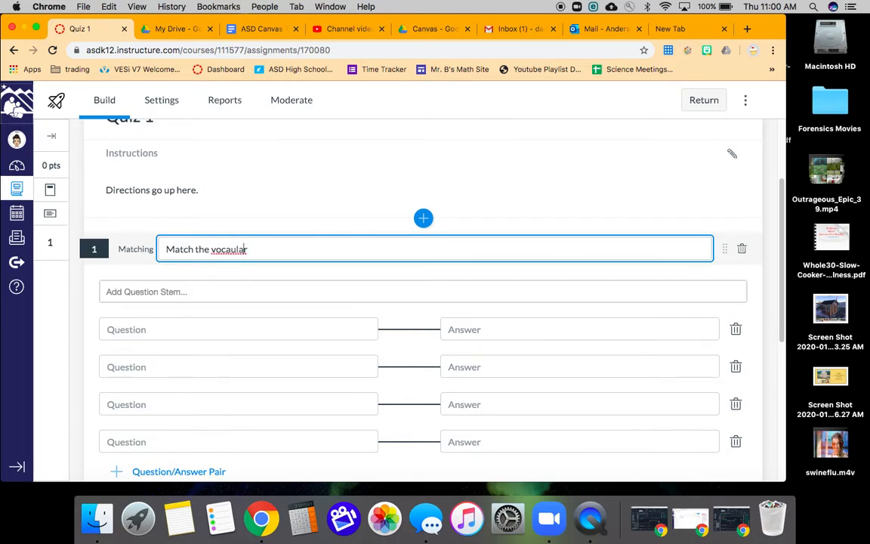
text(b)
key(End)
text(y with the definition)
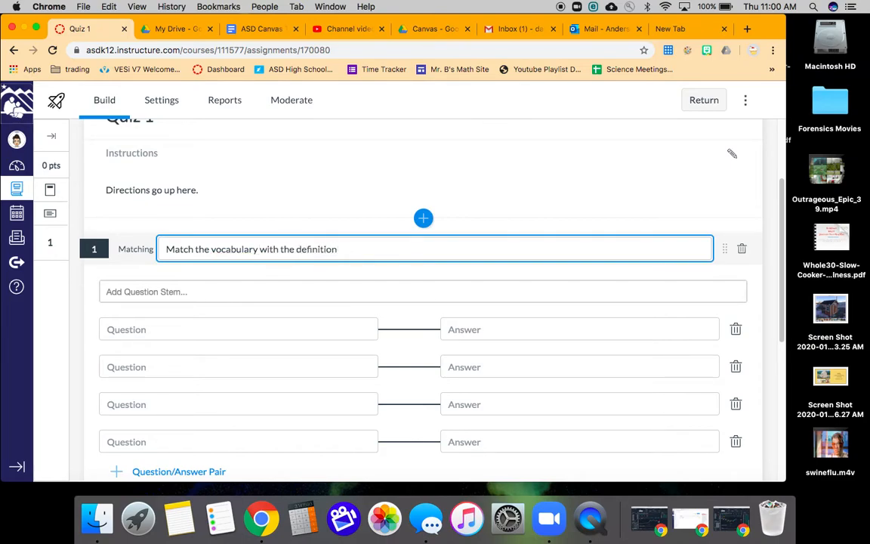
text(.)
Fill in the first two matching pairs: "Roses are" with "red" and "Violets are" with "blue"
click(159, 329)
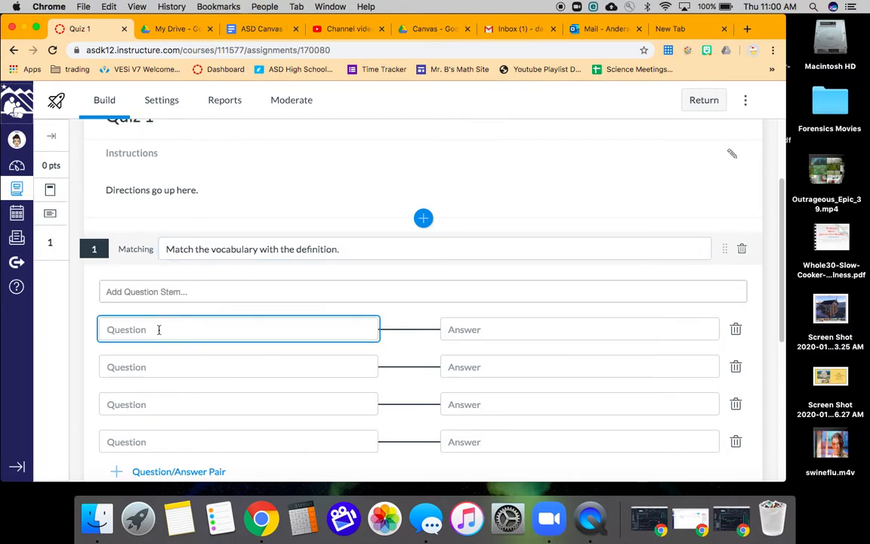
text(R)
key(BackSpace)
key(BackSpace)
key(BackSpace)
text(Roses are)
click(163, 369)
text(Violets are)
click(490, 330)
text(red)
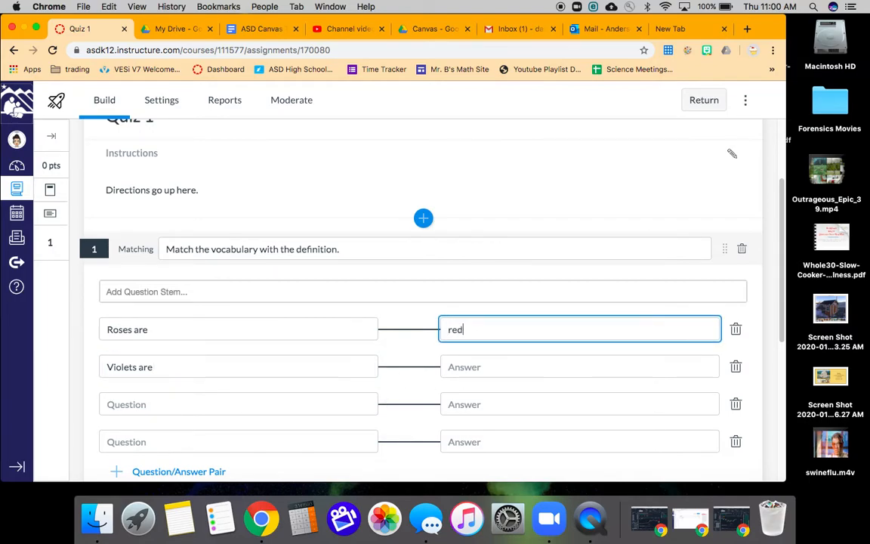
click(503, 367)
text(blue)
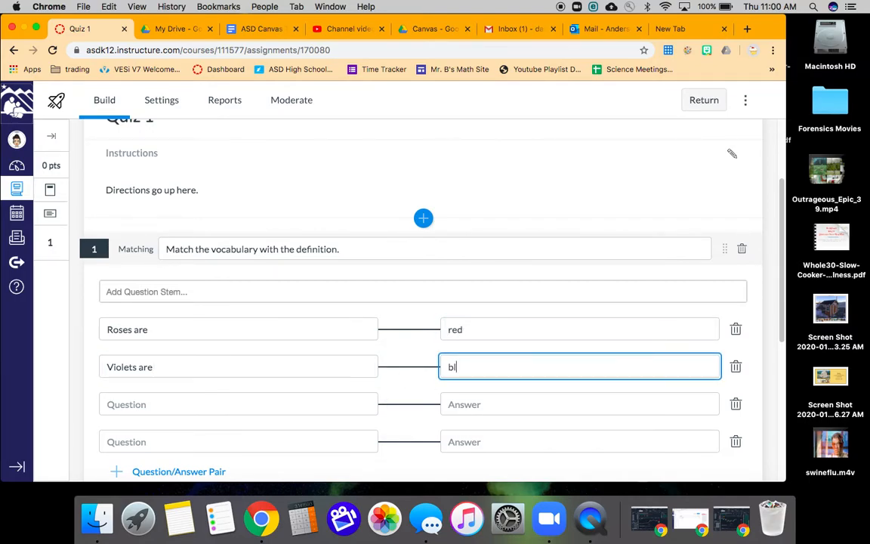
click(684, 202)
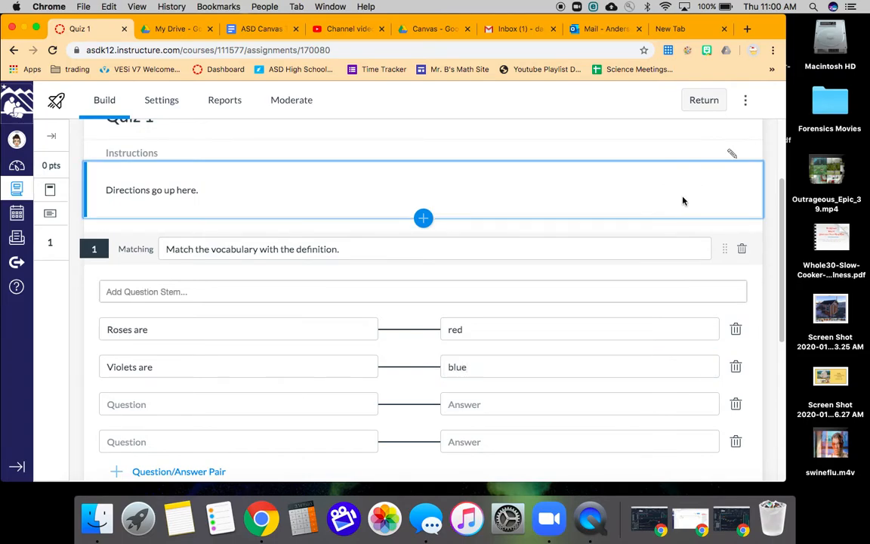
Copy the matching question's title "Match the vocabulary with the definition." into its empty question stem
scroll(683, 201, down, 8)
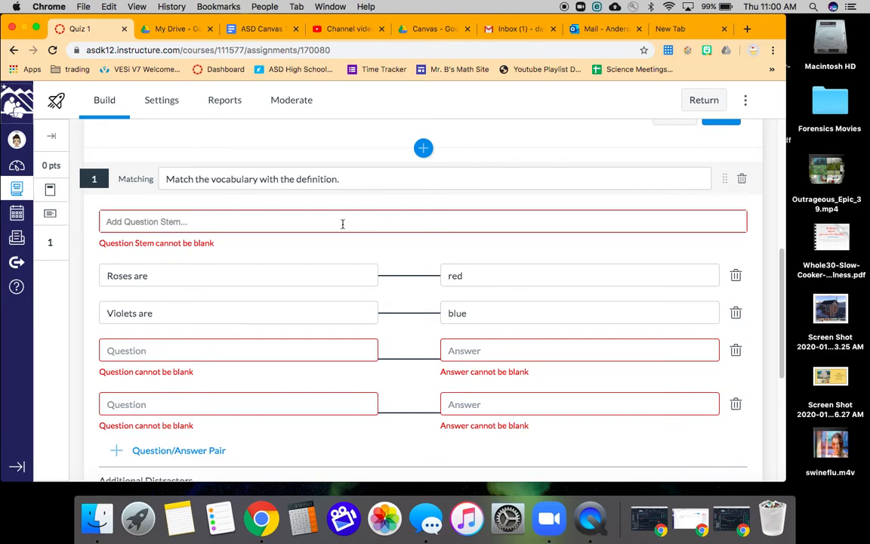
drag(354, 180, 151, 179)
scroll(151, 179, up, 5)
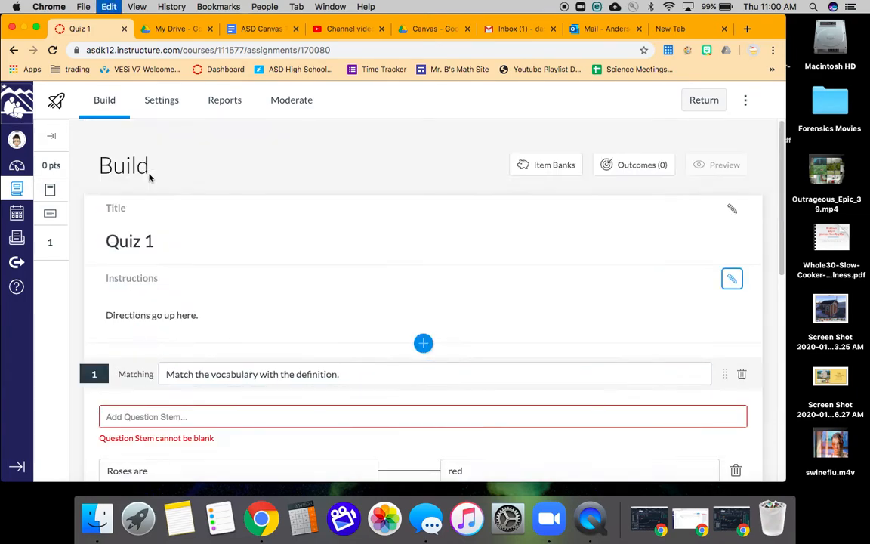
scroll(268, 299, down, 5)
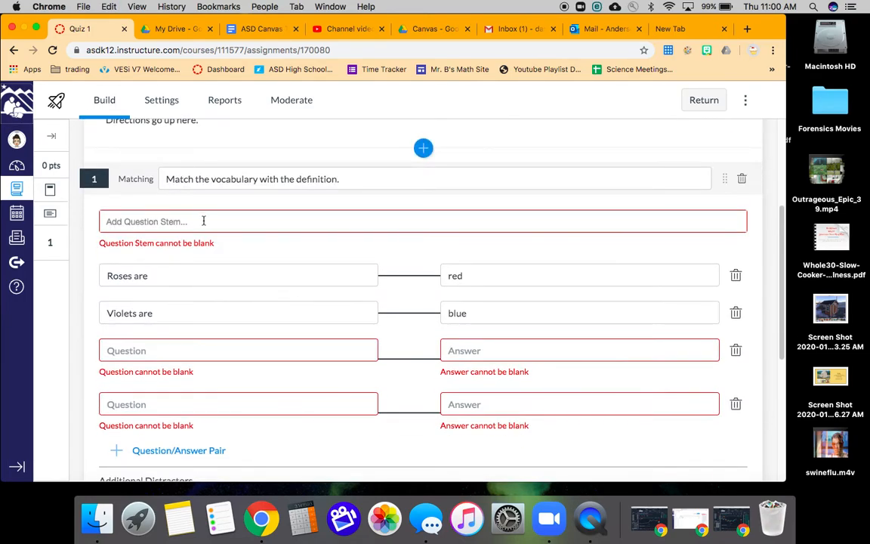
click(203, 223)
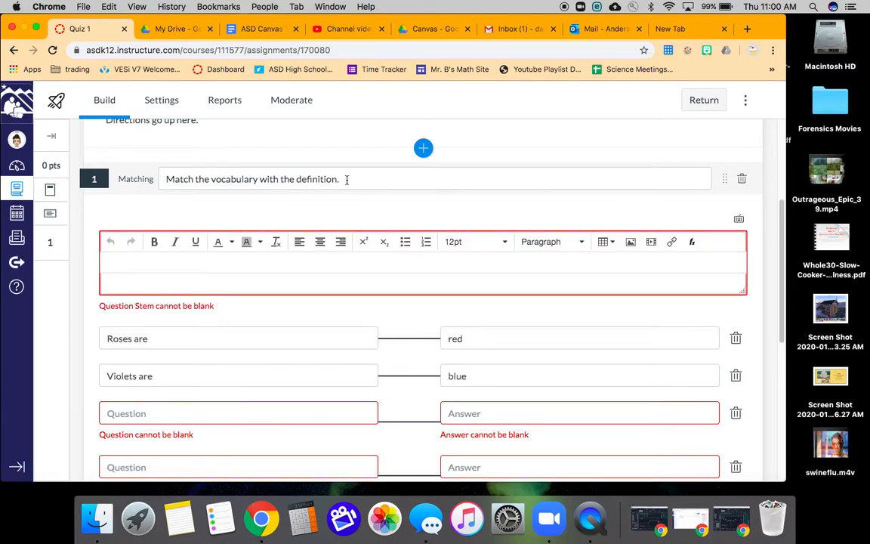
triple_click(316, 178)
key(super+c)
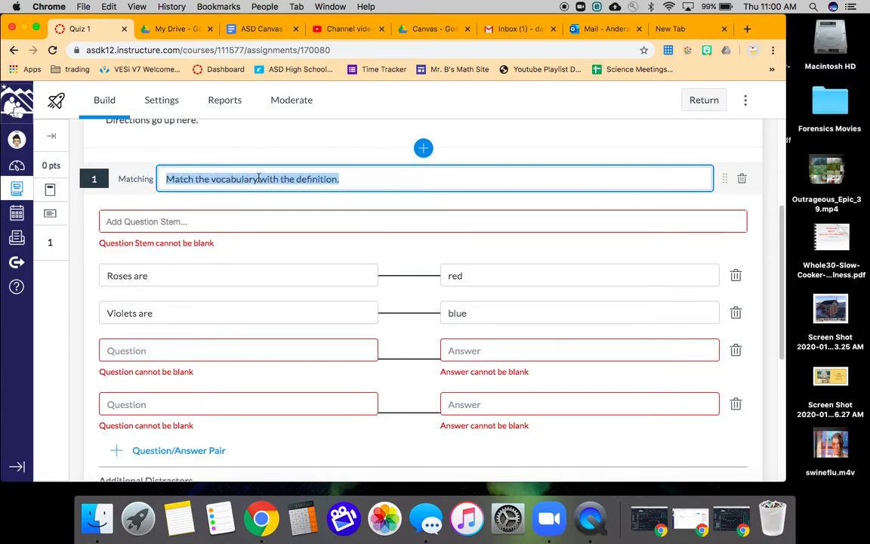
click(207, 219)
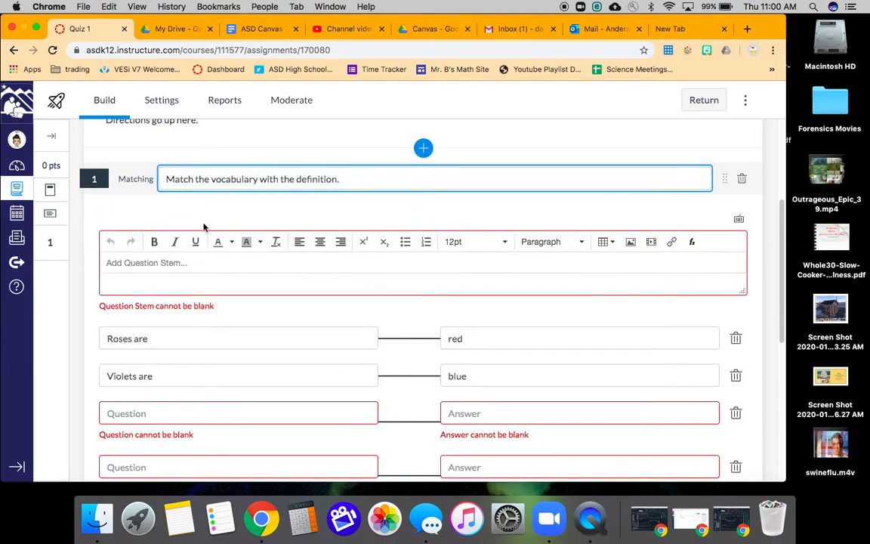
key(super+v)
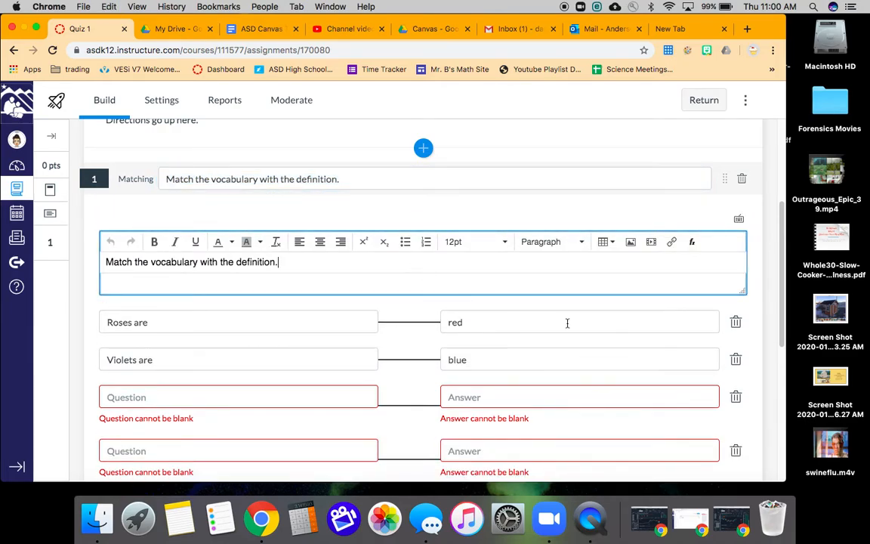
Delete the two blank question/answer pairs and save the matching question
scroll(568, 324, down, 2)
click(737, 324)
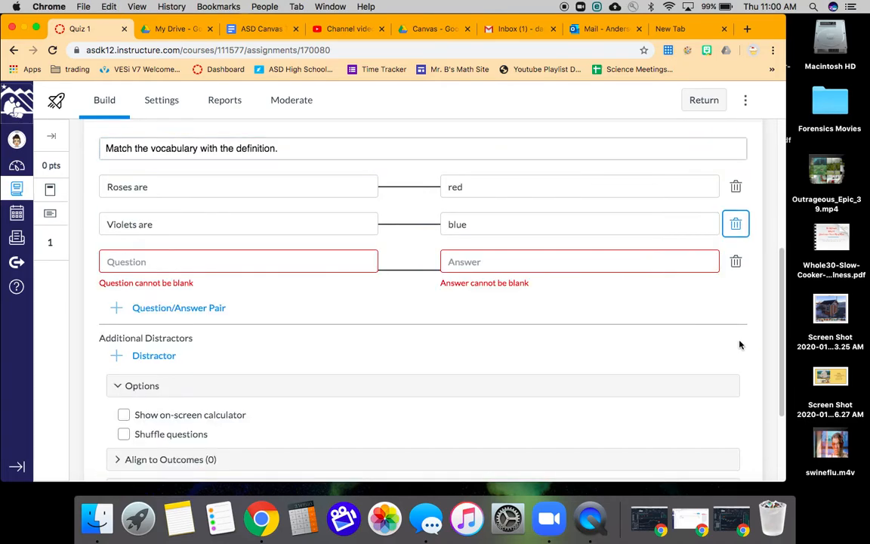
click(736, 259)
scroll(558, 377, down, 2)
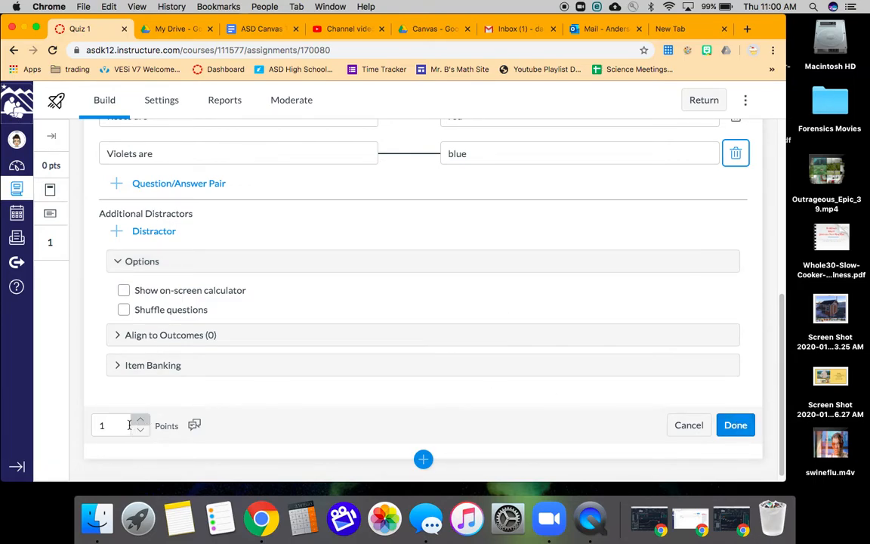
click(735, 425)
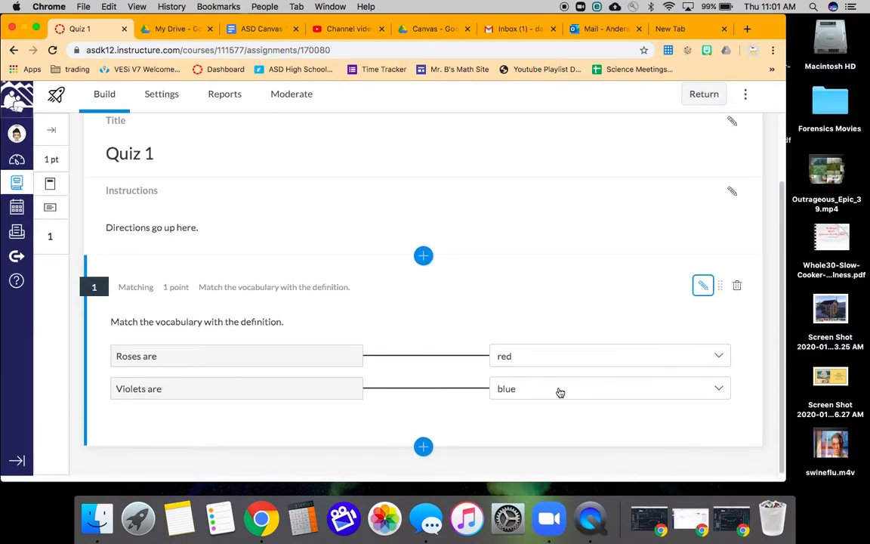
Add a Categorization question after the matching question with the stem "Put these into groups."
click(423, 453)
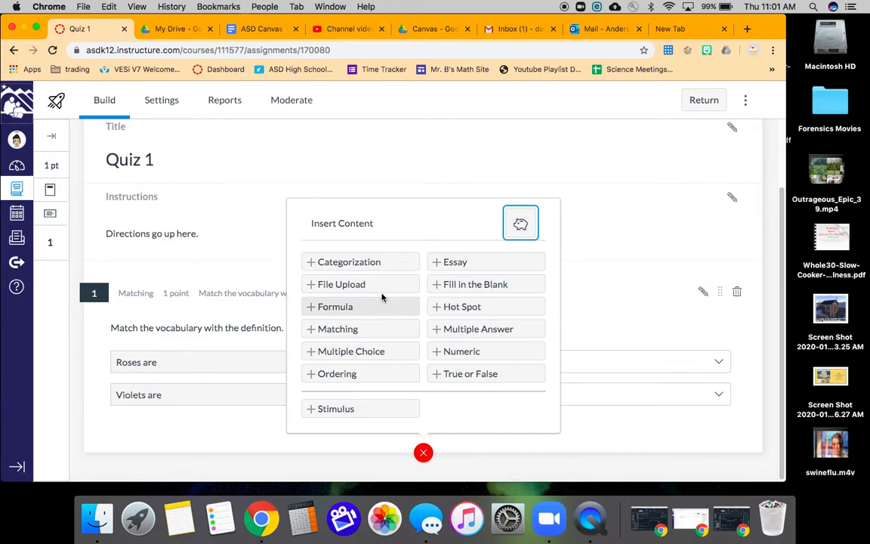
click(364, 262)
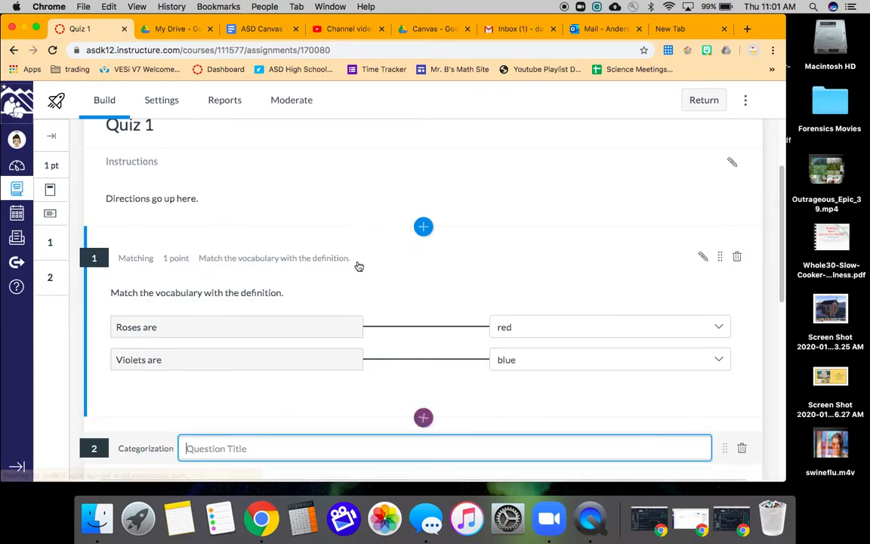
scroll(535, 250, down, 3)
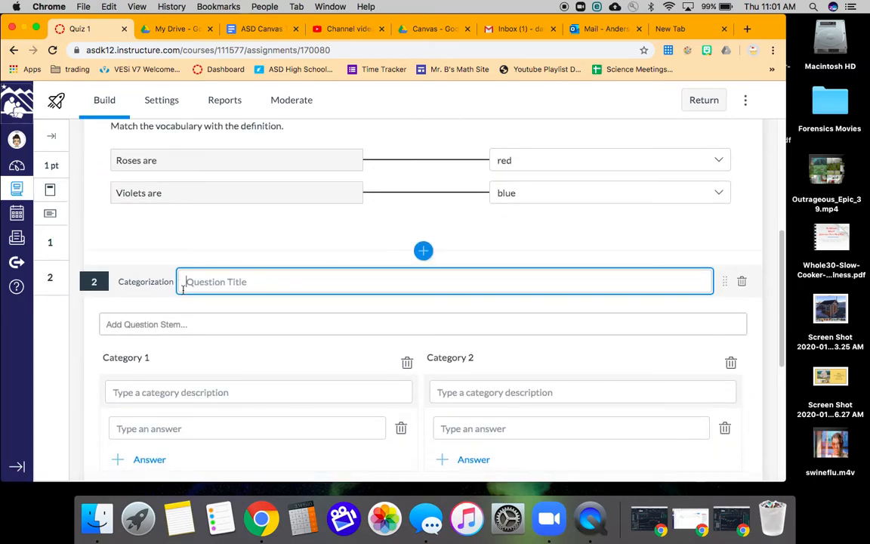
click(194, 324)
text(Put these into groups.)
Describe the first category as "Cat" and the second category as "Dog"
scroll(227, 378, down, 3)
click(186, 358)
text(Ca)
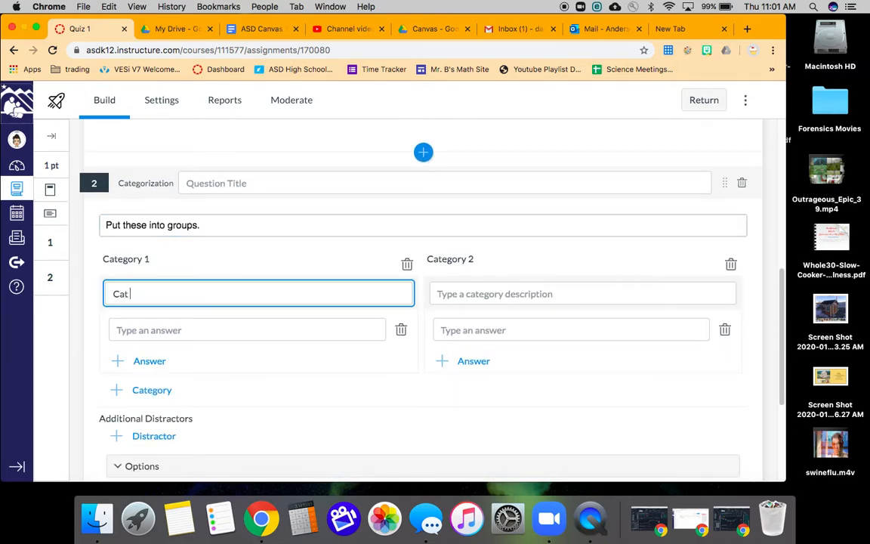
text(t)
click(499, 294)
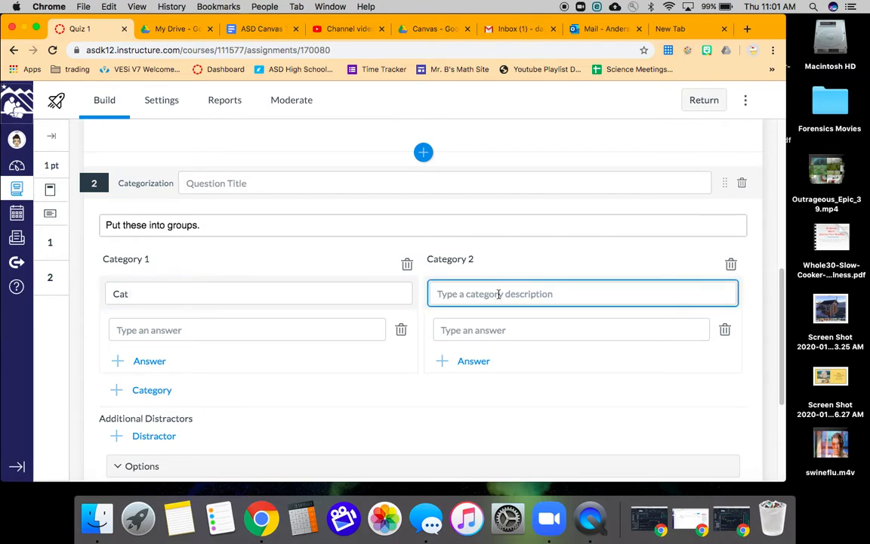
text(Dog)
Give the Cat category the two answers "Pepper" and "Mean"
click(184, 331)
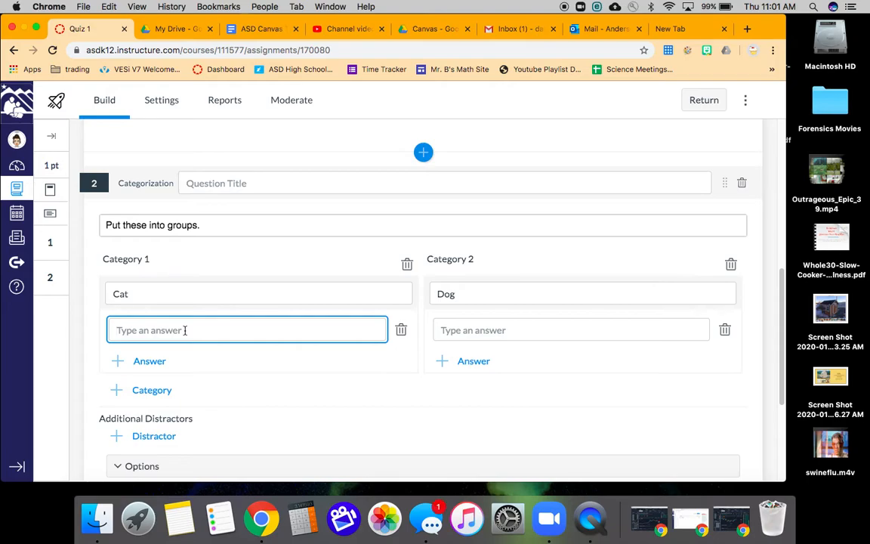
text(Pepper)
click(148, 361)
text(Mean)
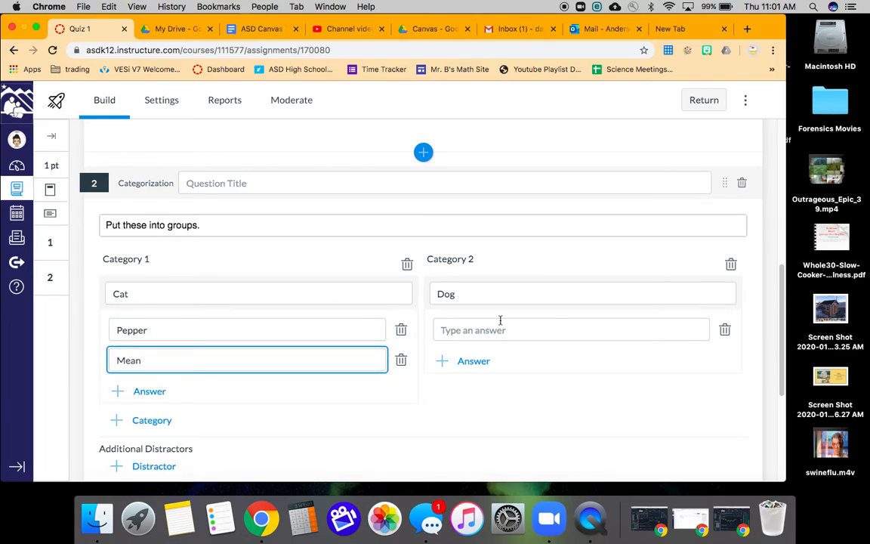
Give the Dog category the answers "Penny" and "Fluffy", and save the categorization question
click(457, 330)
text(Penny)
click(481, 363)
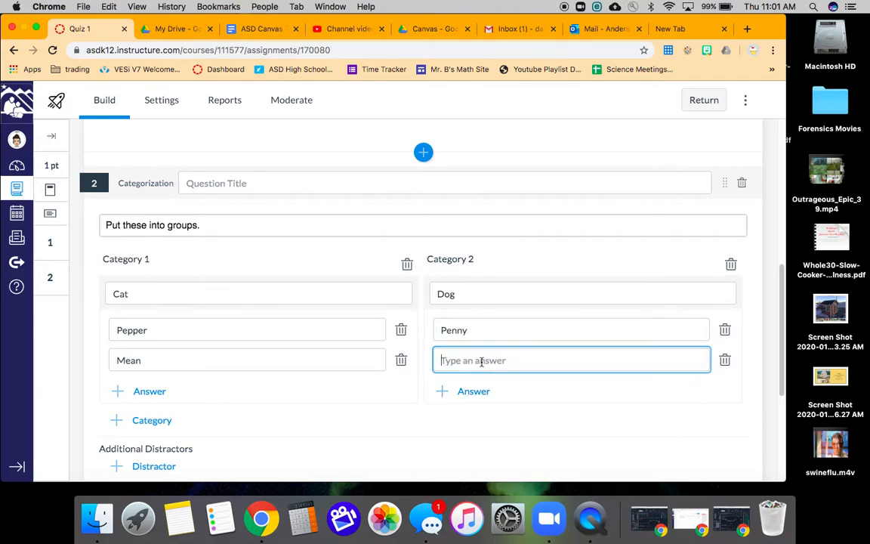
text(Fluffy)
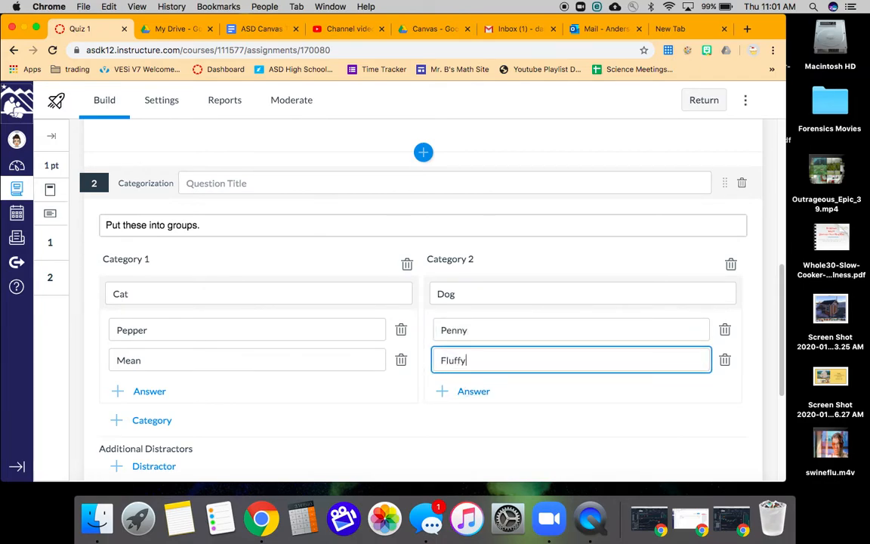
scroll(401, 402, down, 3)
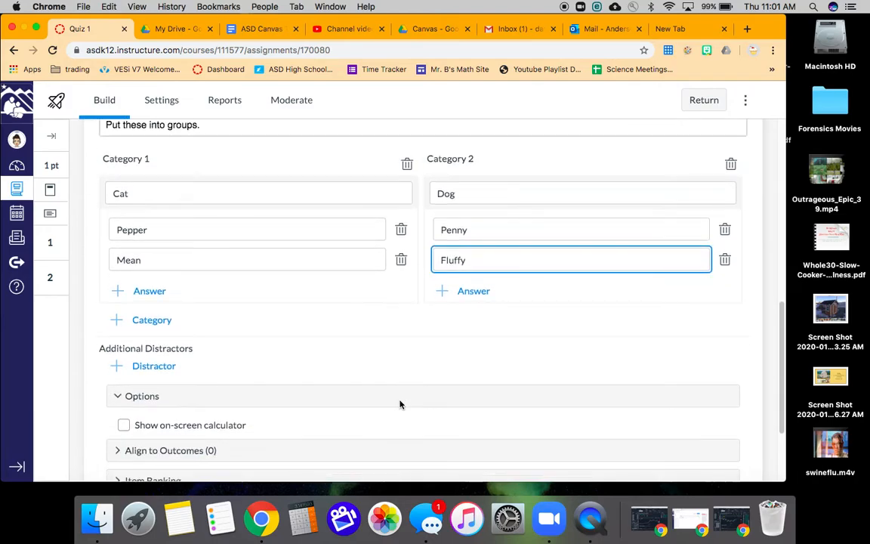
scroll(401, 404, down, 3)
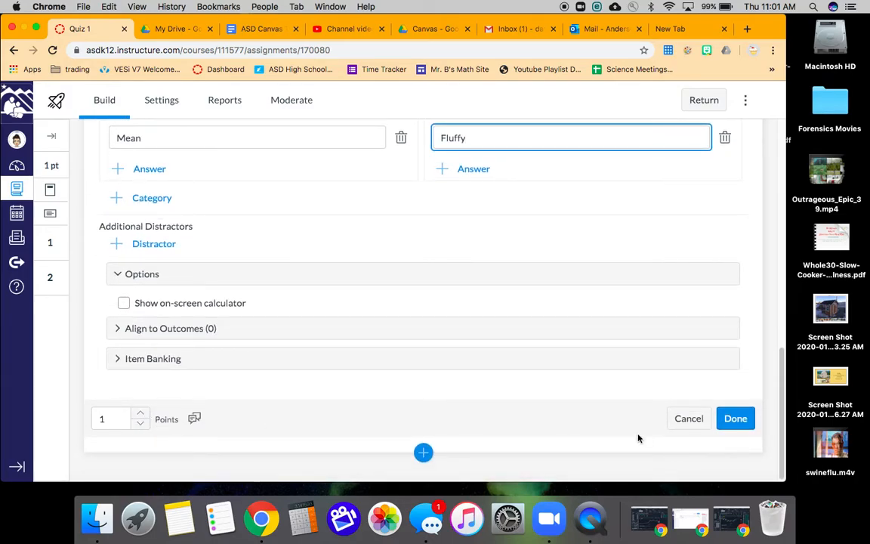
click(737, 418)
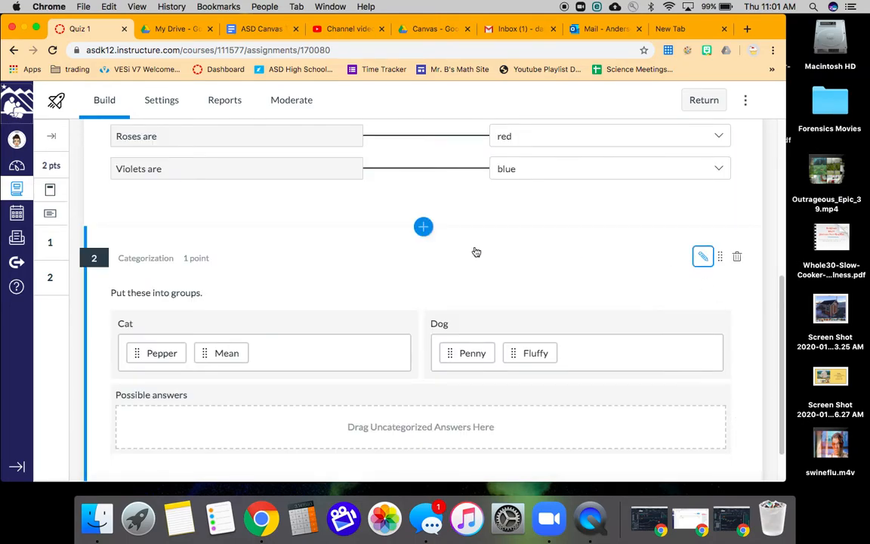
scroll(476, 252, up, 1)
scroll(476, 251, down, 3)
click(423, 454)
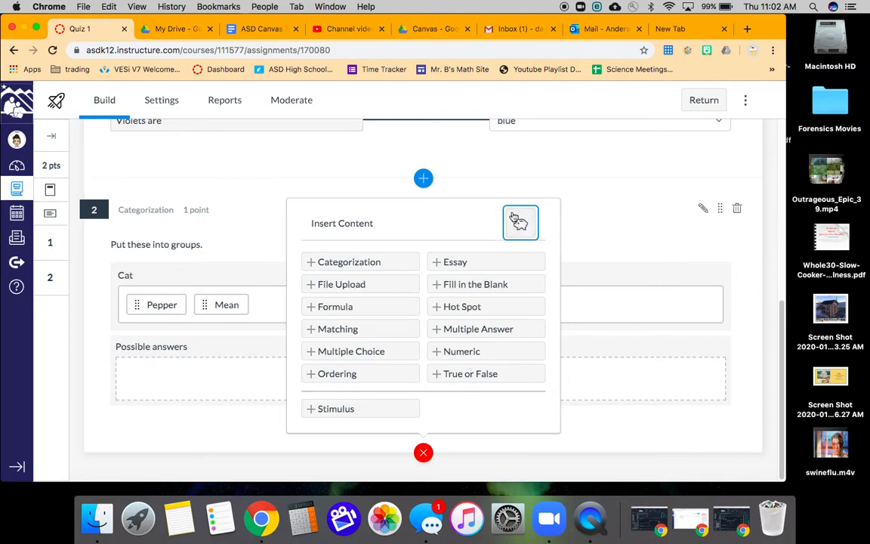
click(422, 454)
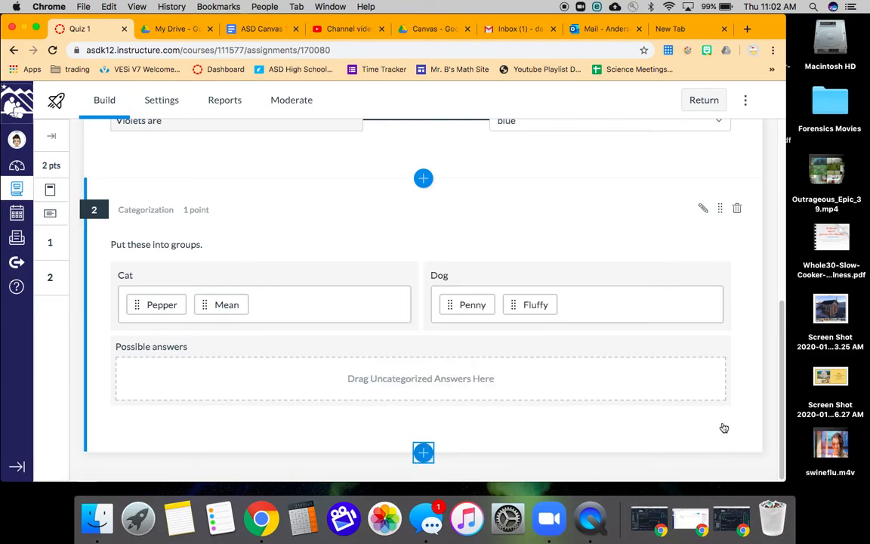
Enable shuffling of both questions and answers in the quiz settings
scroll(727, 420, up, 10)
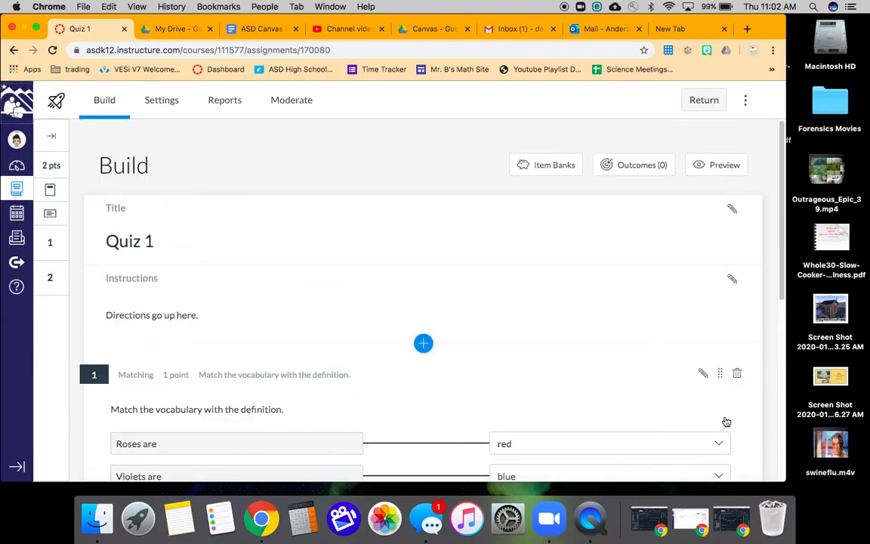
click(161, 107)
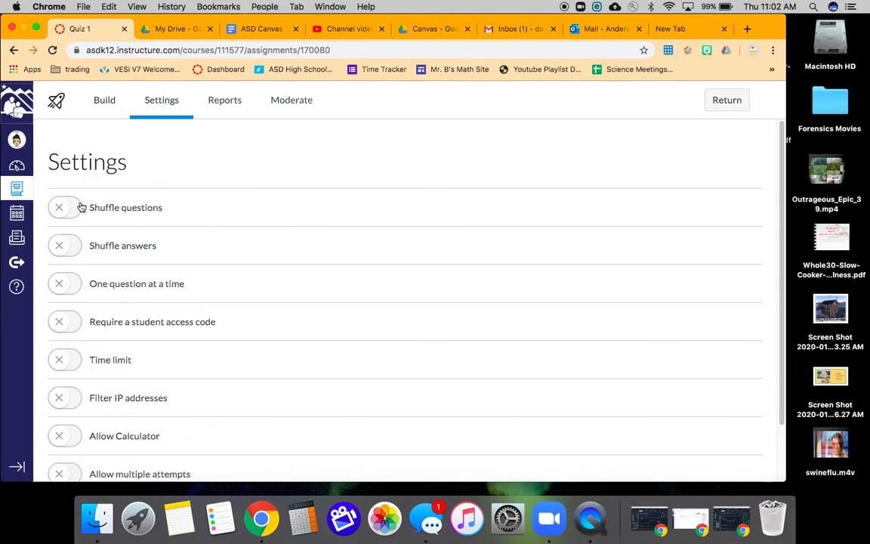
click(75, 212)
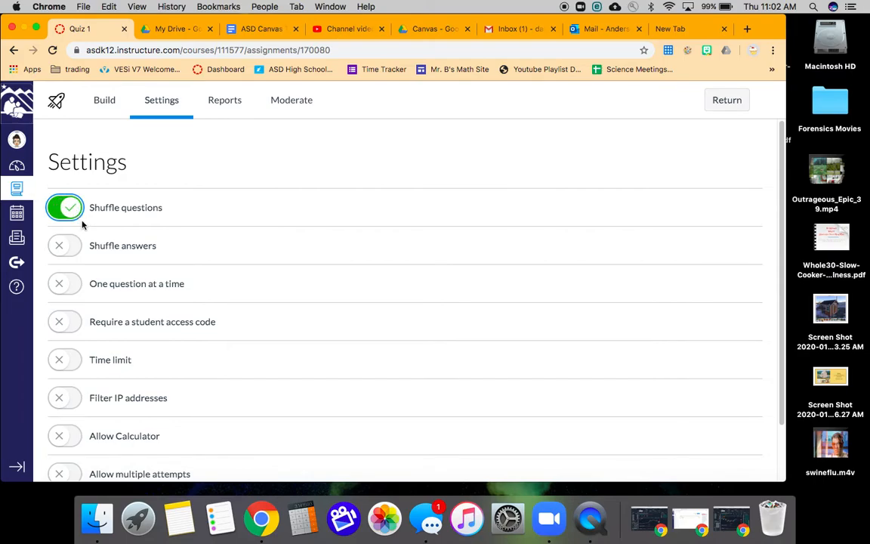
click(76, 250)
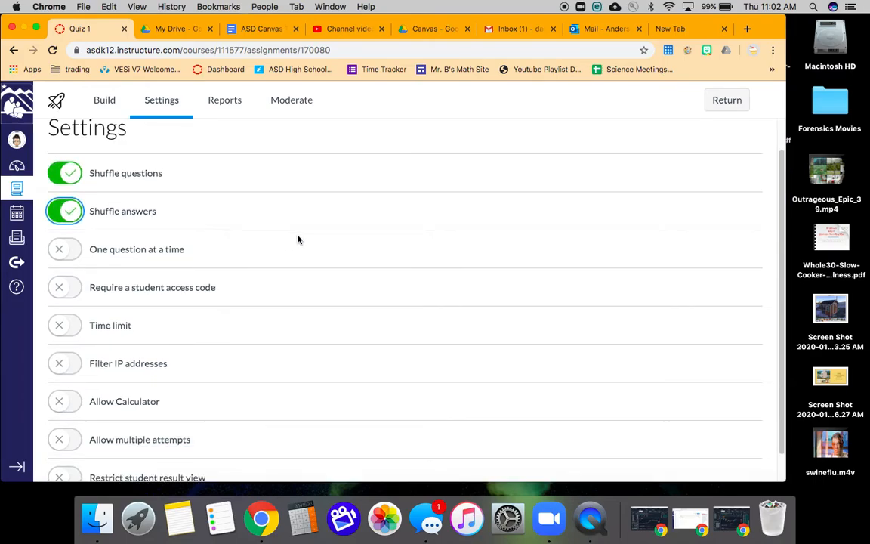
Allow multiple attempts on the quiz, keeping the Highest score and Unlimited allowed attempts
scroll(267, 214, down, 2)
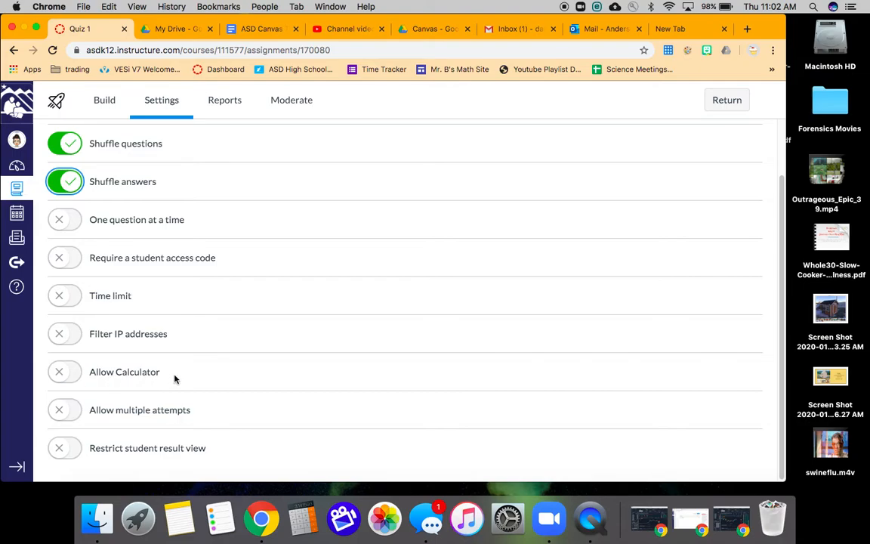
click(72, 410)
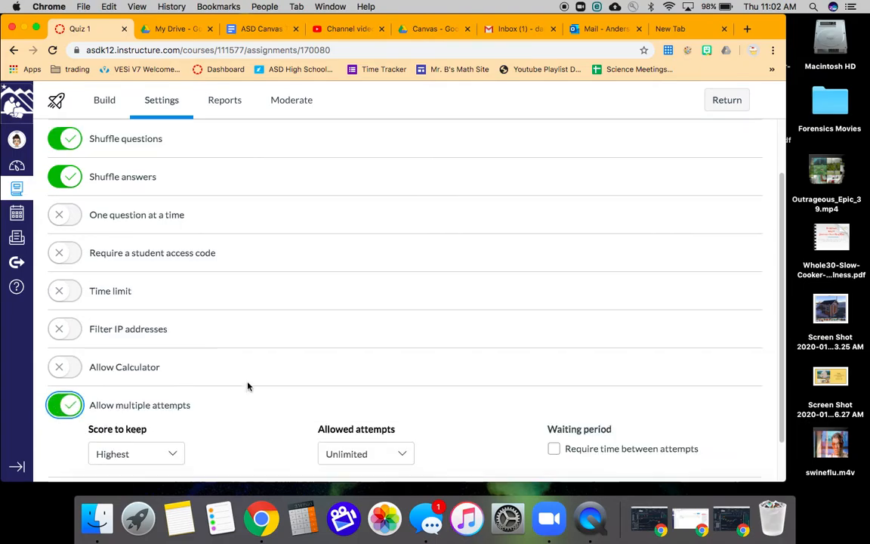
scroll(248, 386, down, 1)
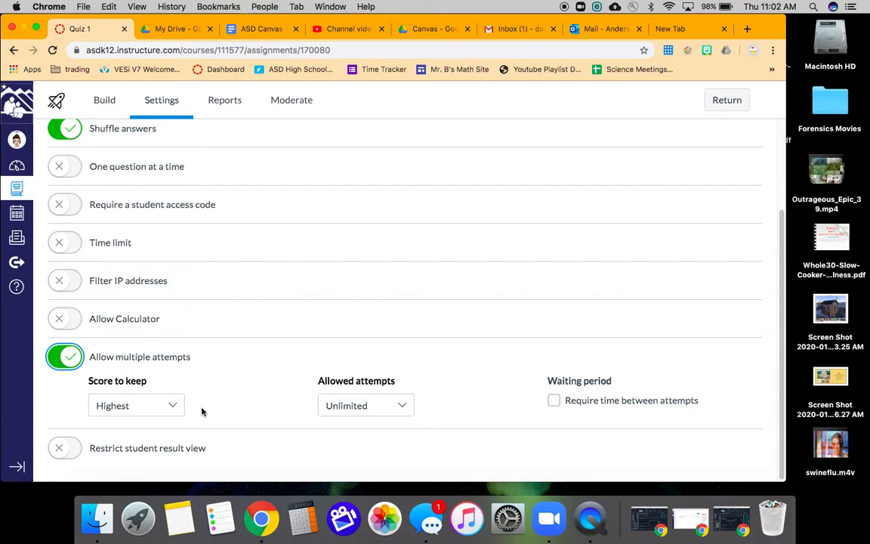
click(171, 405)
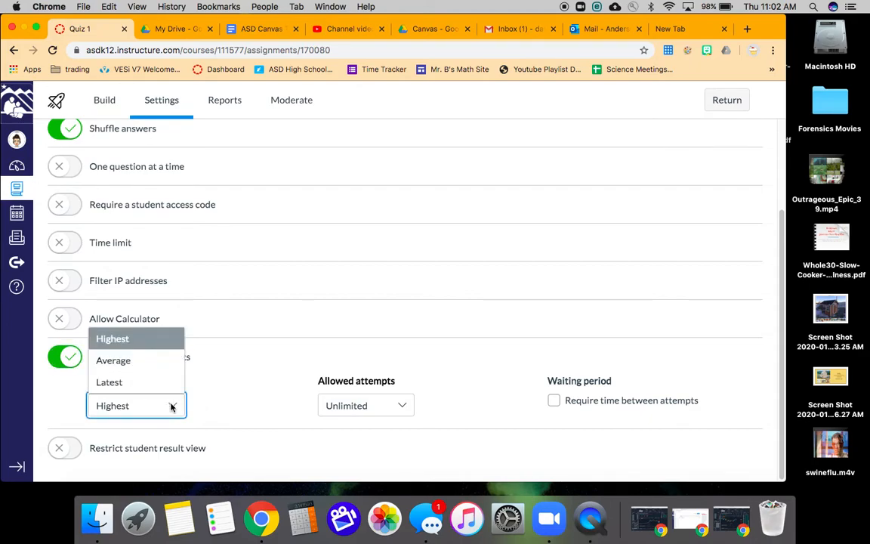
click(239, 398)
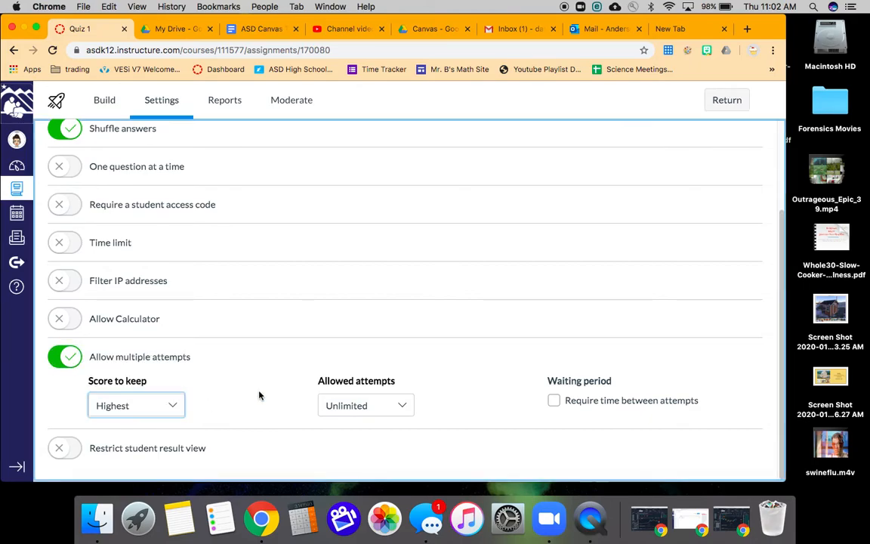
click(404, 408)
click(472, 407)
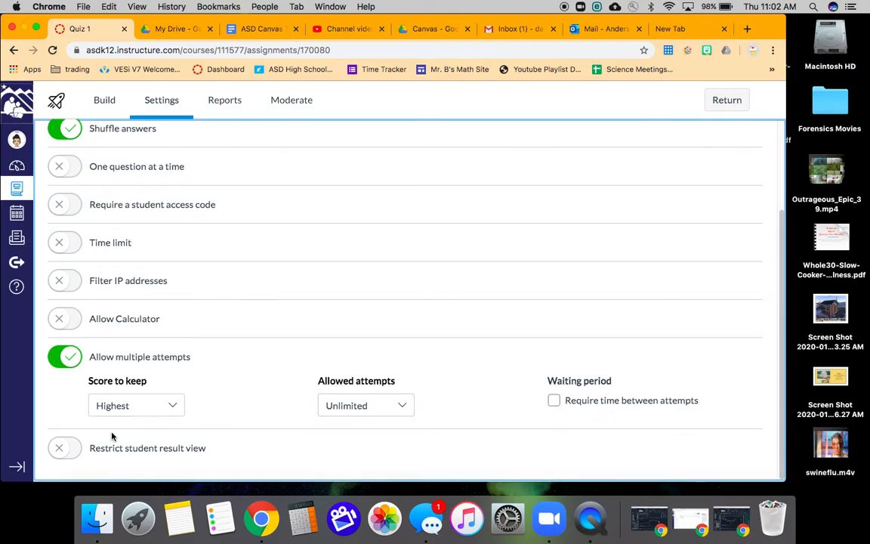
Restrict the student result view, allowing only points awarded, points possible, and items and questions to be shown
click(74, 448)
scroll(256, 350, down, 3)
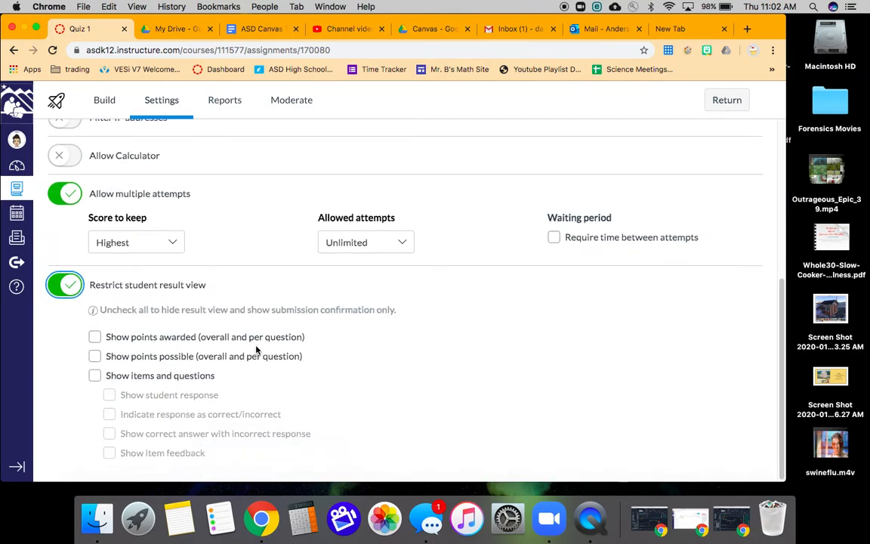
click(94, 337)
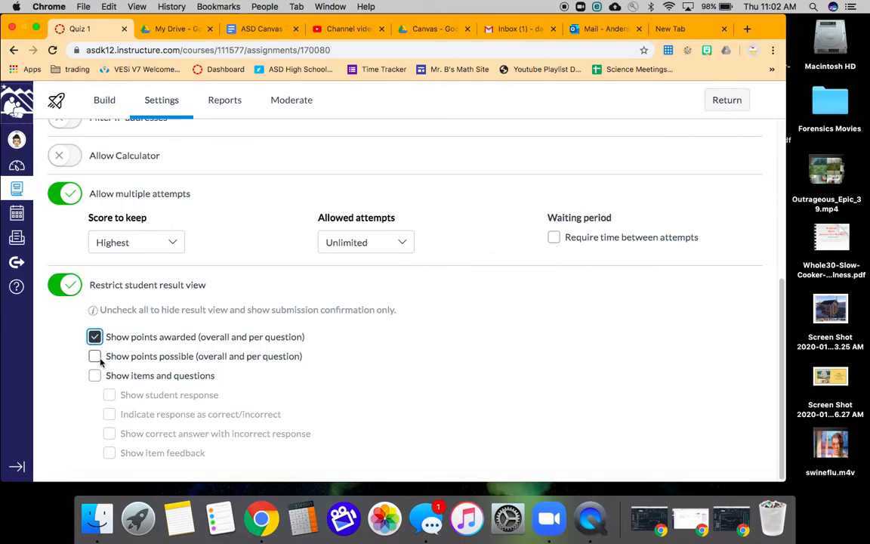
click(95, 358)
click(95, 376)
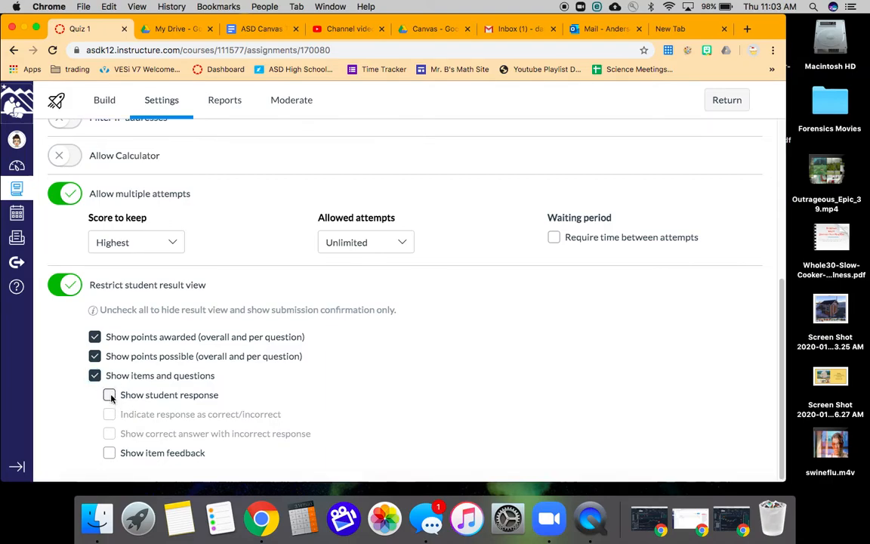
Also show the student response with a correct/incorrect indication, and return from the quiz settings to the course
click(110, 396)
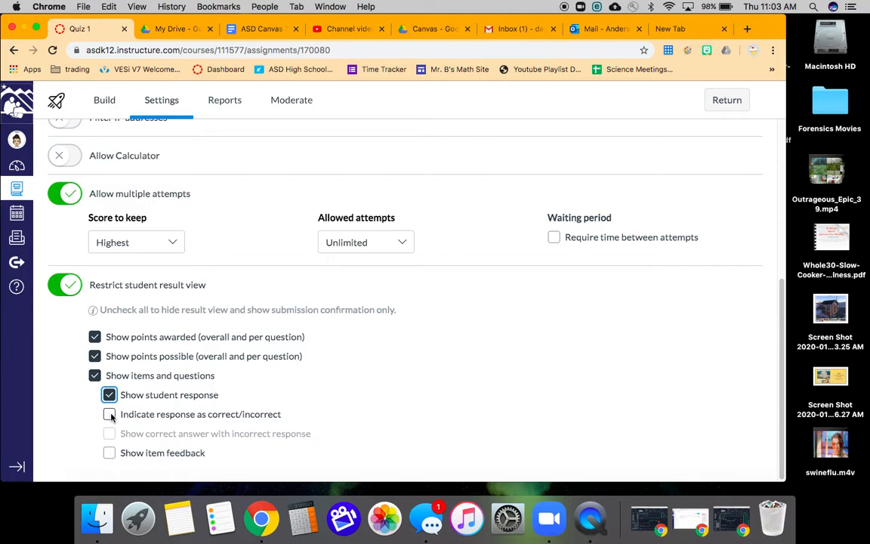
click(111, 415)
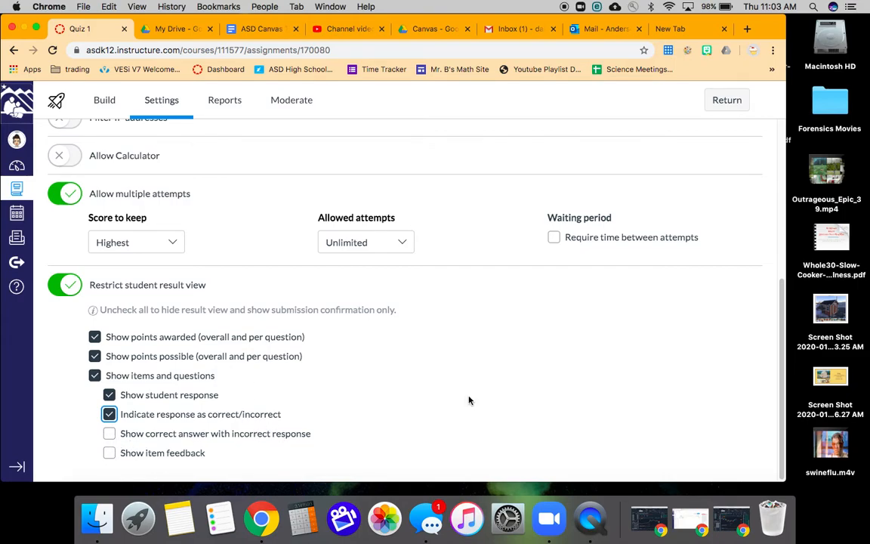
scroll(469, 400, up, 10)
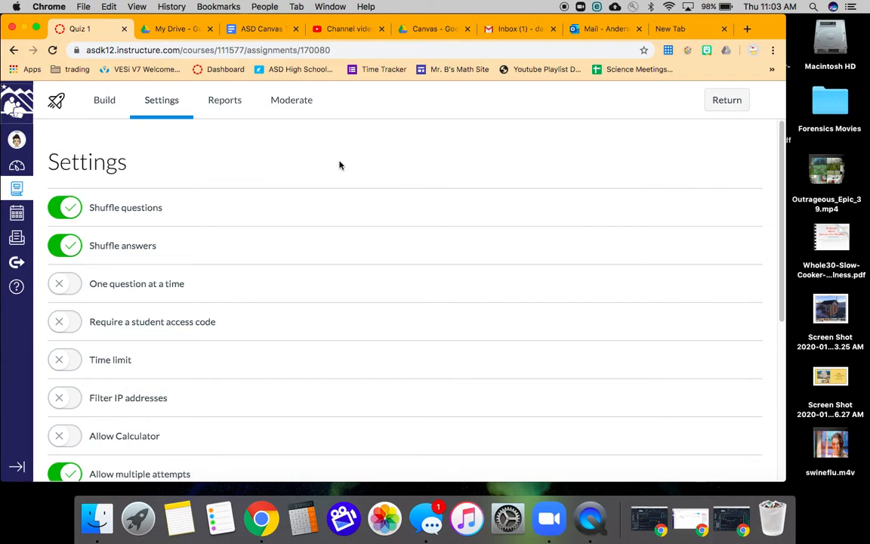
click(725, 102)
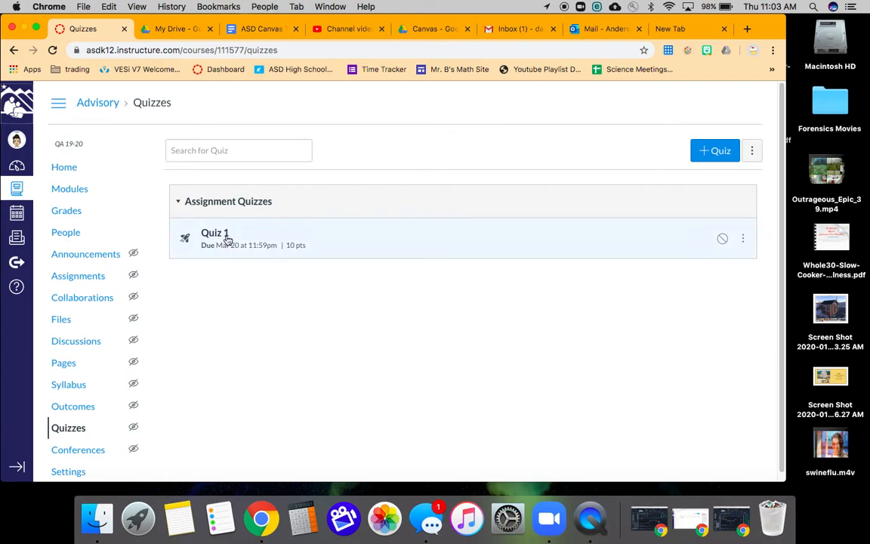
Go to the Advisory course's modules and start adding an item to Module 1
click(70, 193)
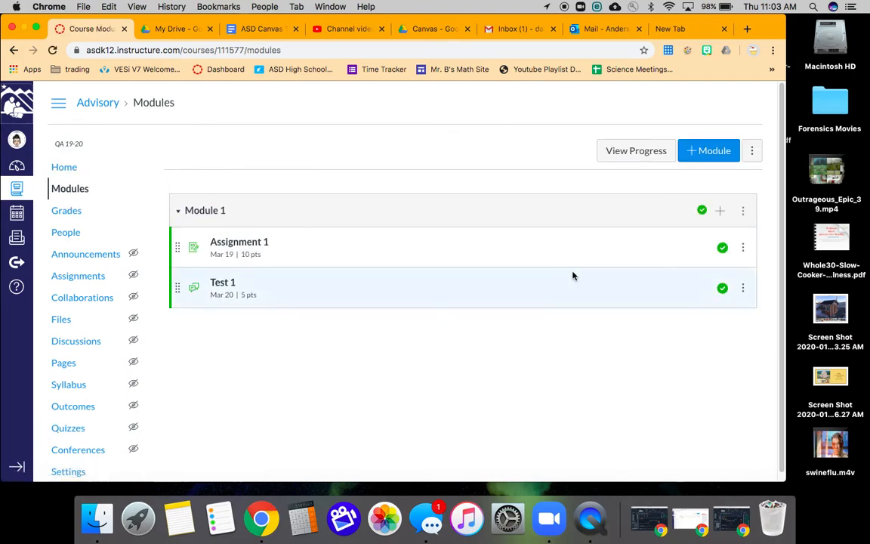
click(720, 213)
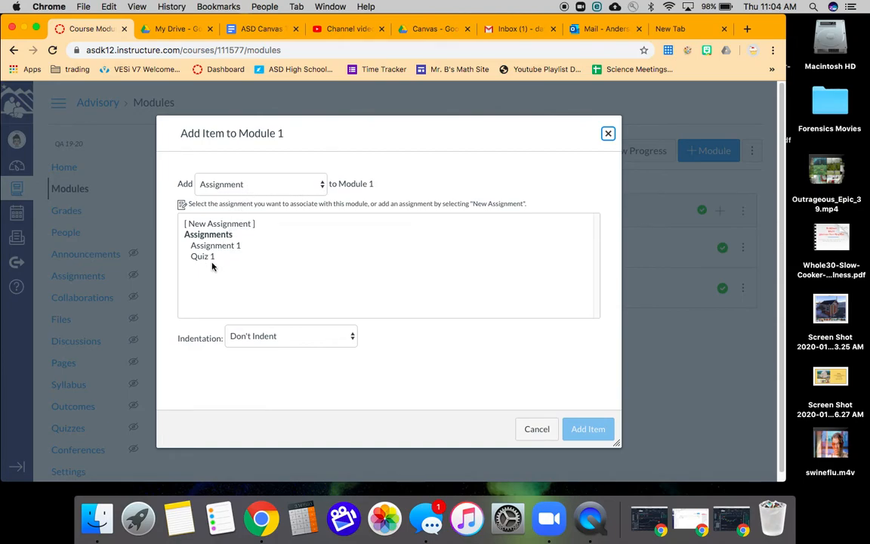
click(325, 188)
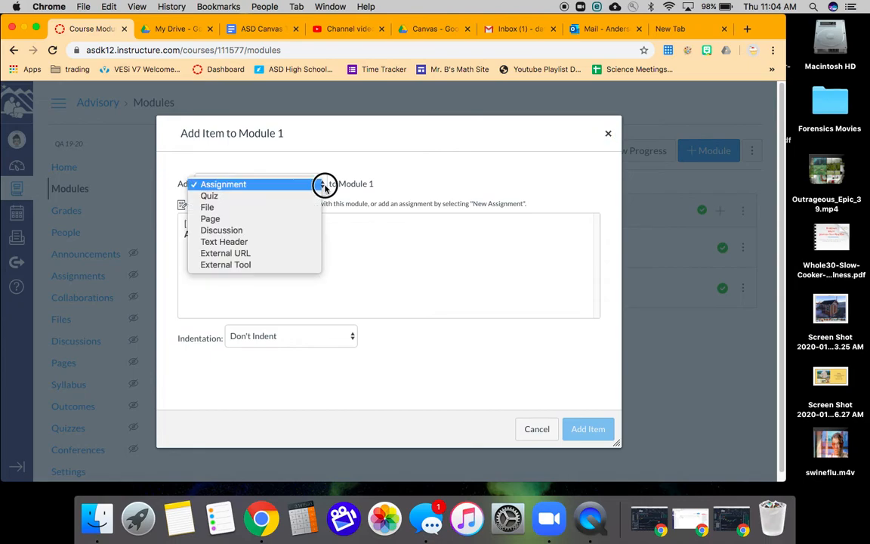
click(287, 198)
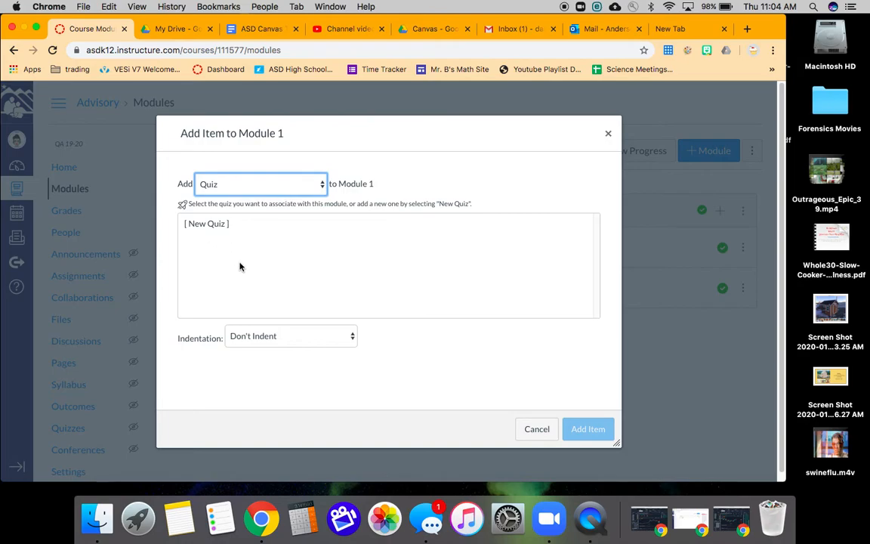
click(323, 184)
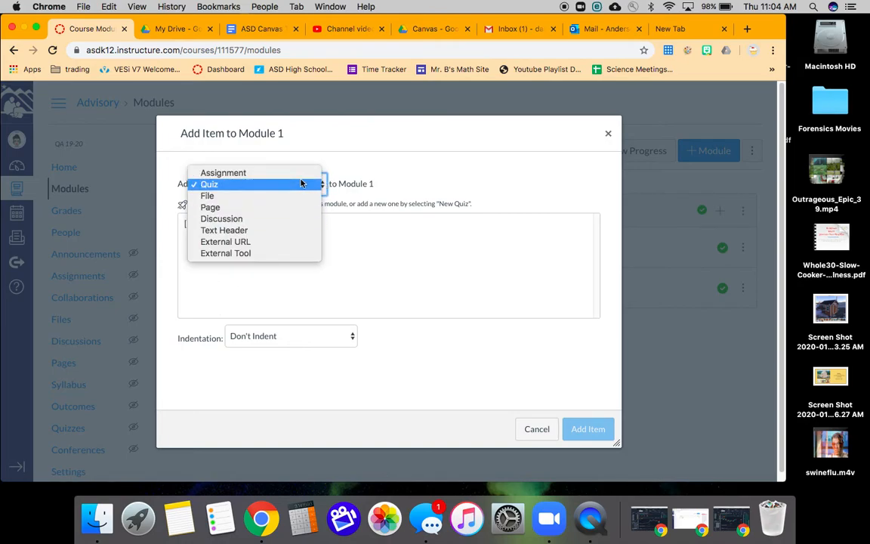
click(303, 175)
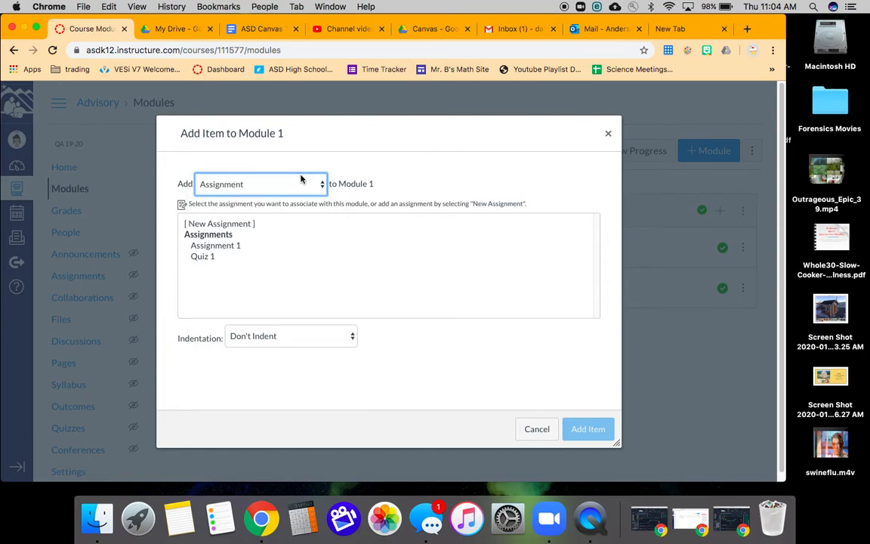
Add Quiz 1 from the assignments to Module 1 and publish it
click(206, 258)
click(588, 428)
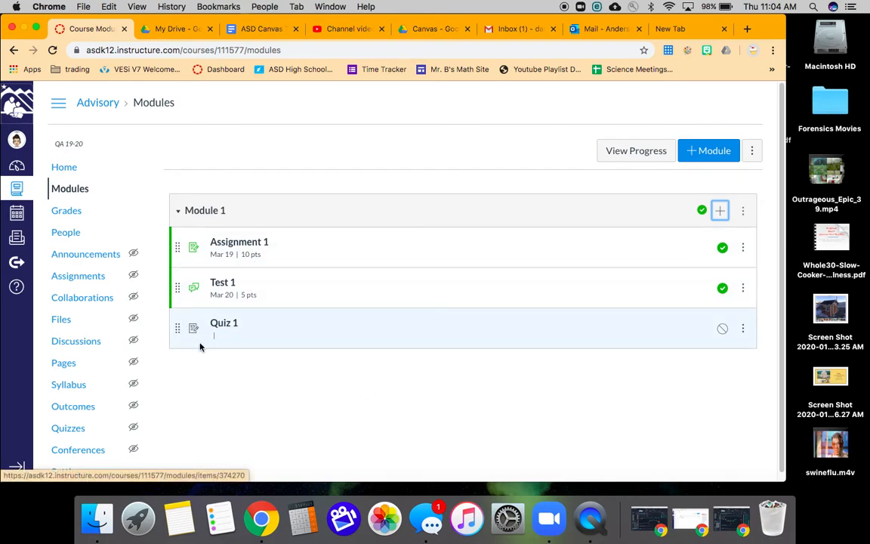
click(722, 329)
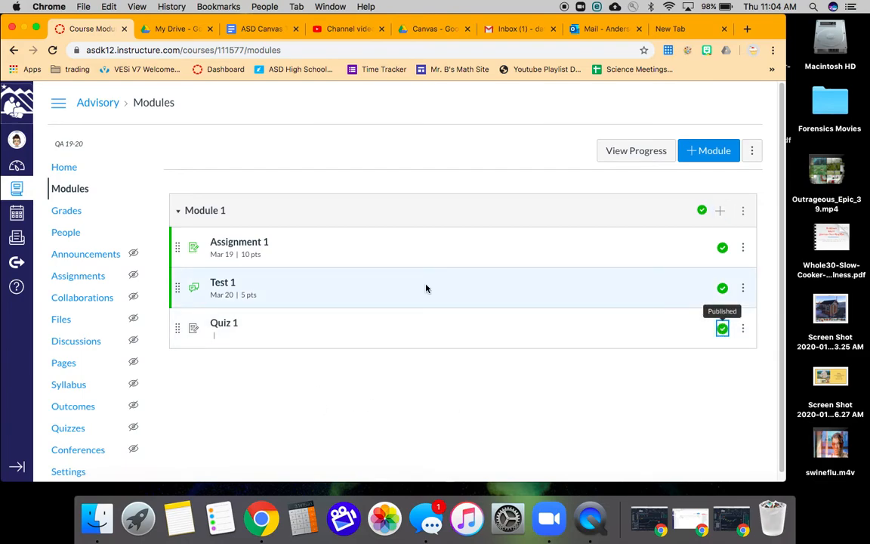
Preview Quiz 1 and answer the matching question with "red" for "Violets are" and "blue" for "Roses are"
click(221, 324)
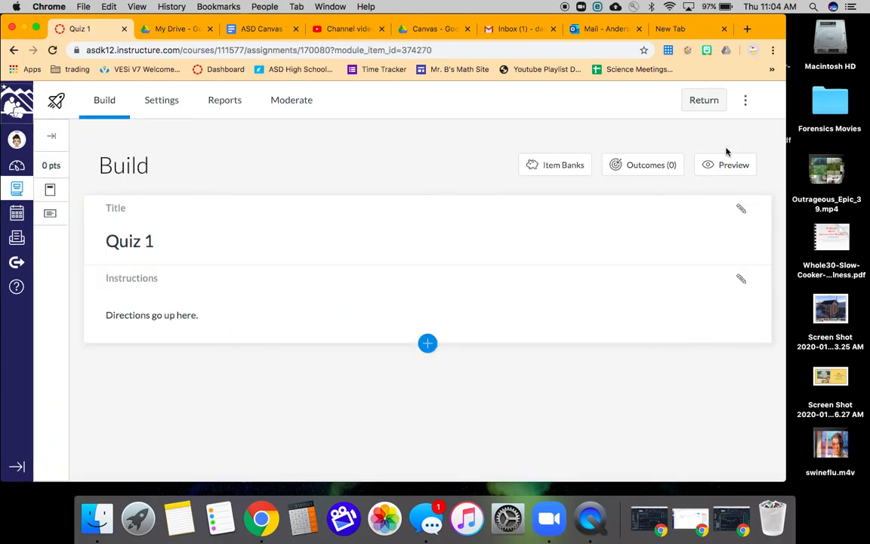
click(726, 168)
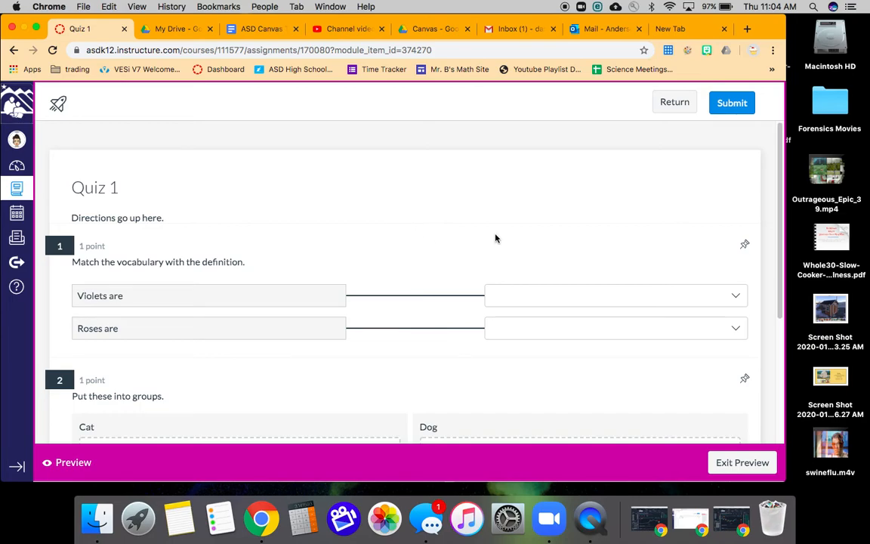
scroll(601, 234, down, 3)
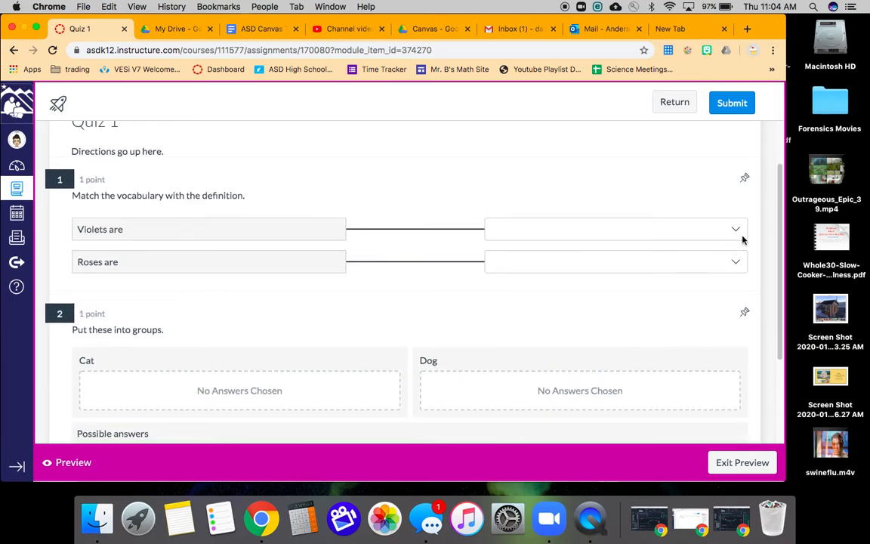
click(737, 231)
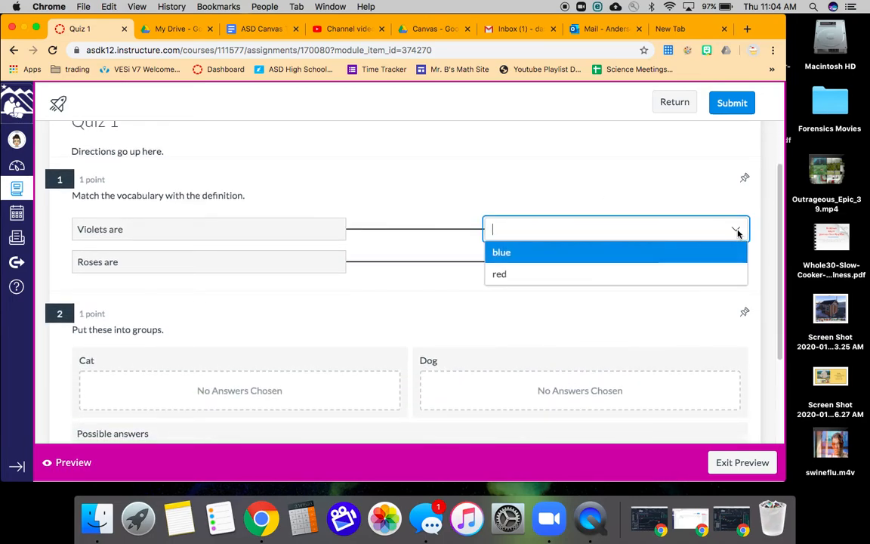
click(522, 278)
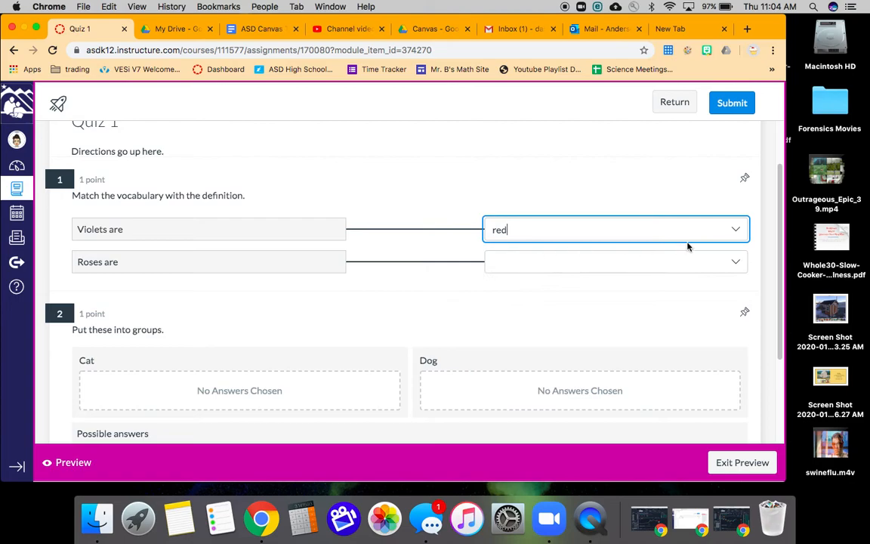
click(733, 263)
click(674, 290)
scroll(596, 328, down, 4)
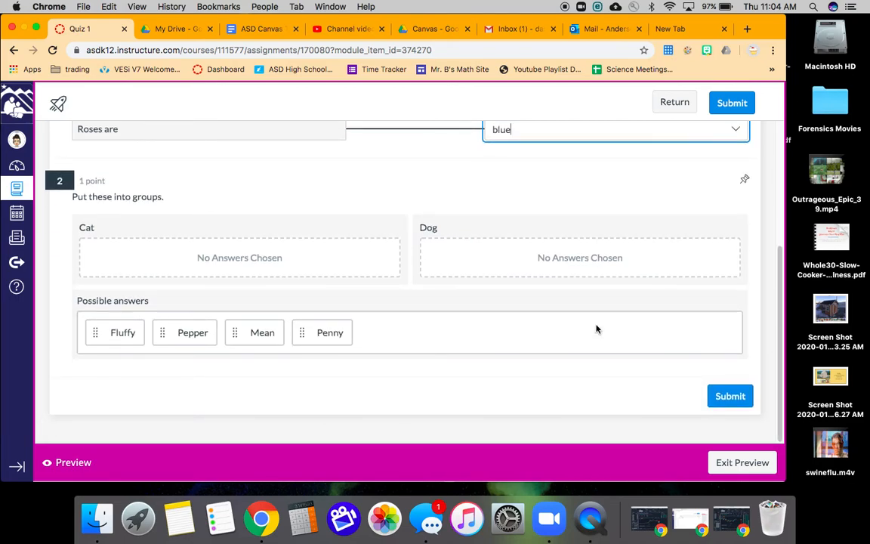
Sort Penny, Pepper and Mean into Cat and Fluffy into Dog, and submit the preview attempt
drag(302, 339, 268, 267)
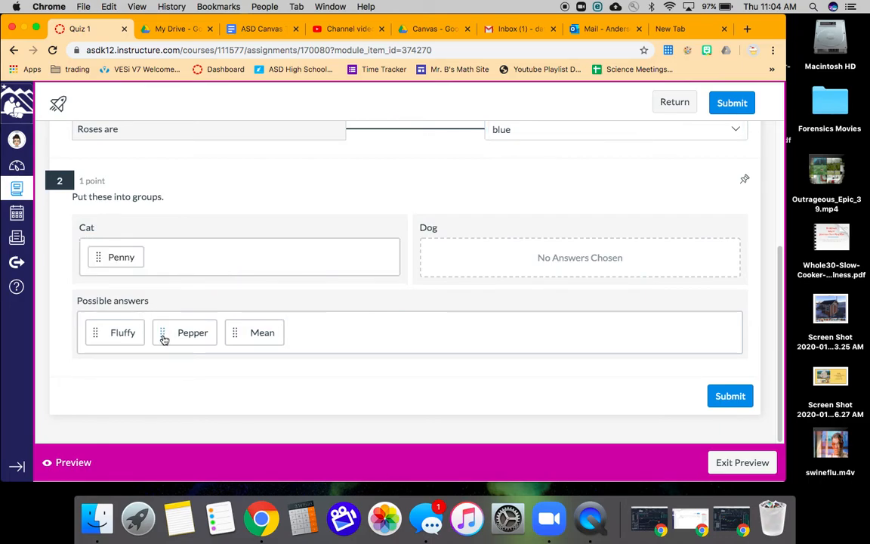
drag(157, 337, 198, 263)
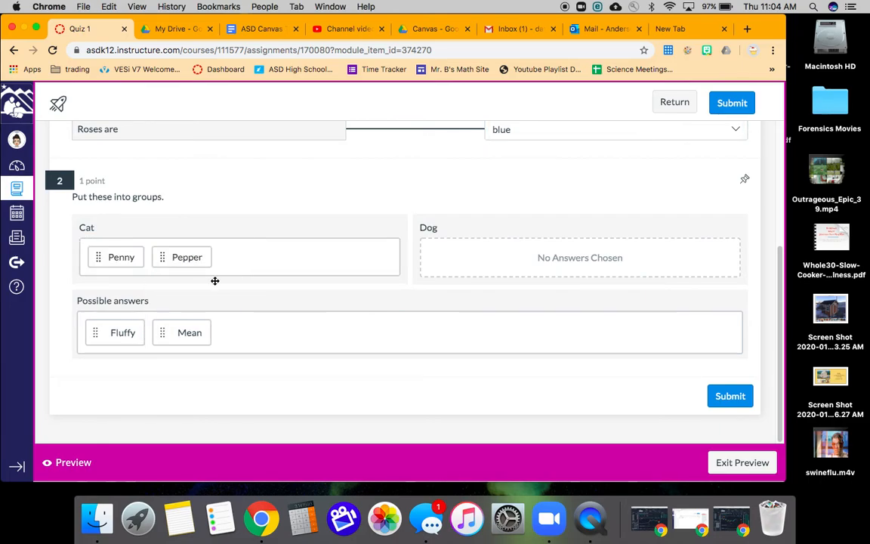
drag(164, 338, 255, 258)
drag(97, 331, 495, 255)
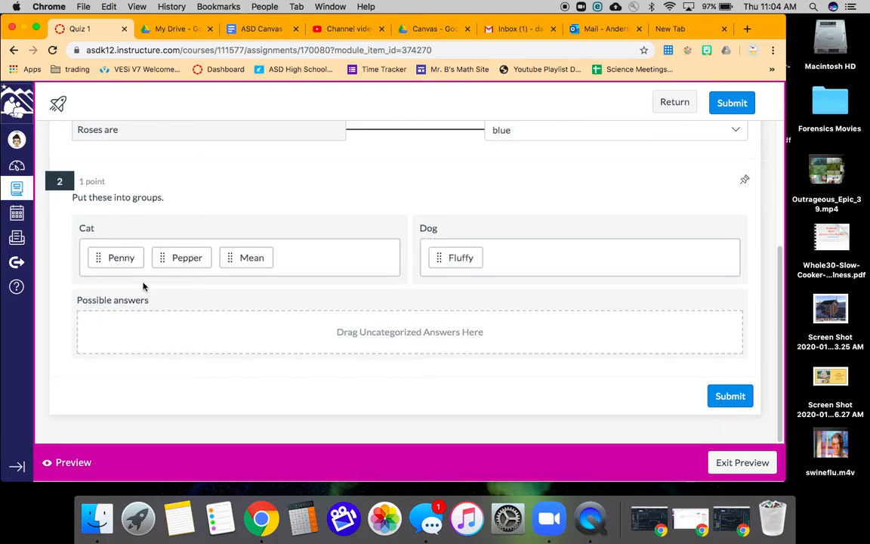
click(725, 396)
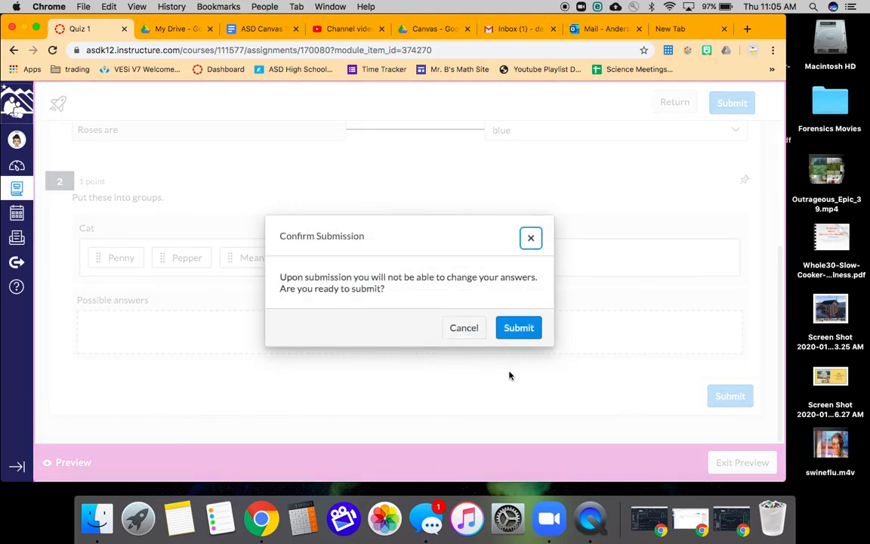
click(517, 328)
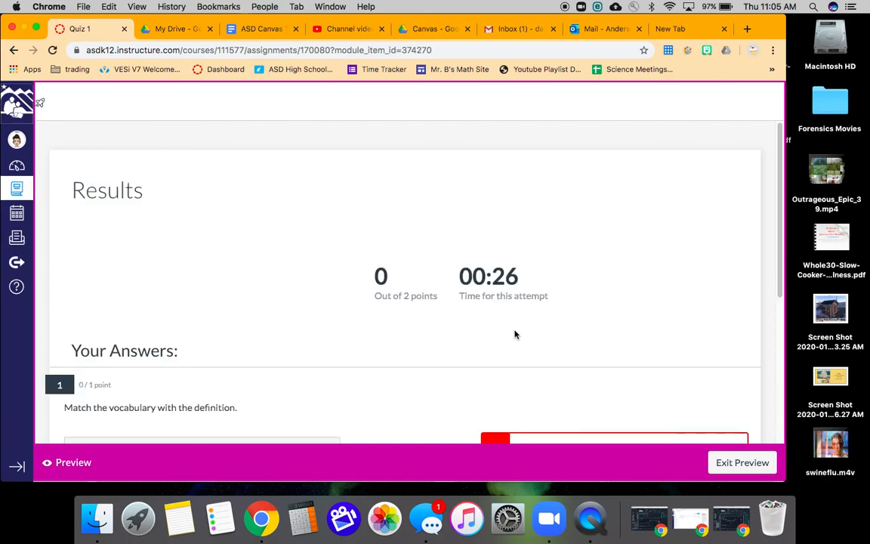
Review the preview attempt's score and how each answer is marked, and exit the preview
scroll(514, 335, down, 5)
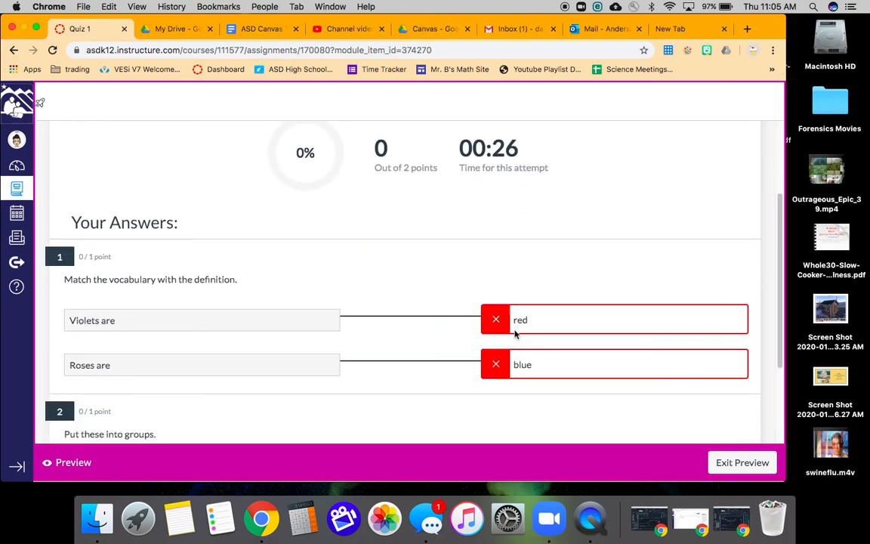
scroll(498, 312, down, 3)
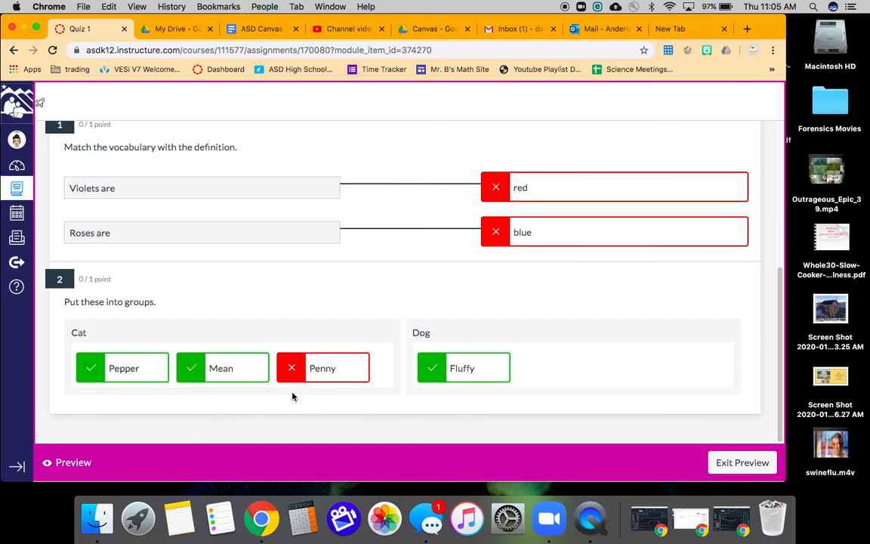
scroll(612, 350, down, 2)
scroll(612, 350, up, 8)
scroll(613, 350, down, 8)
click(741, 463)
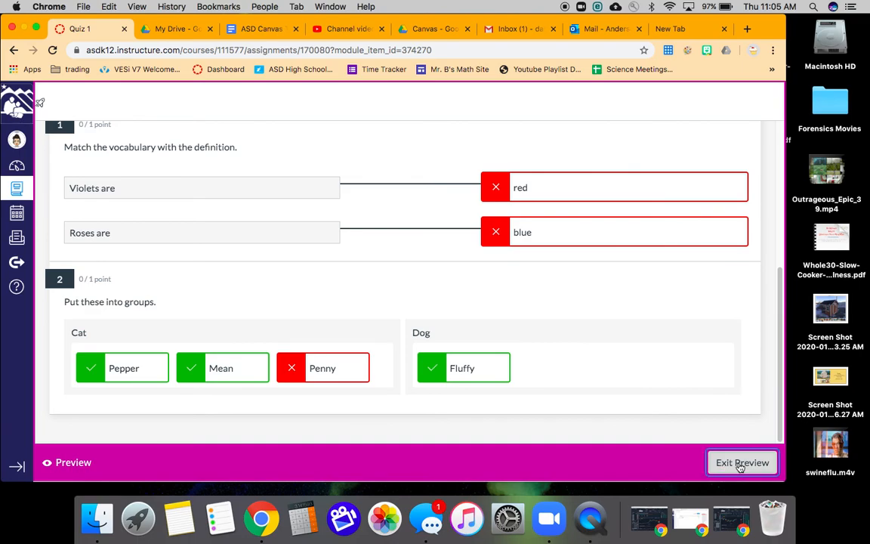